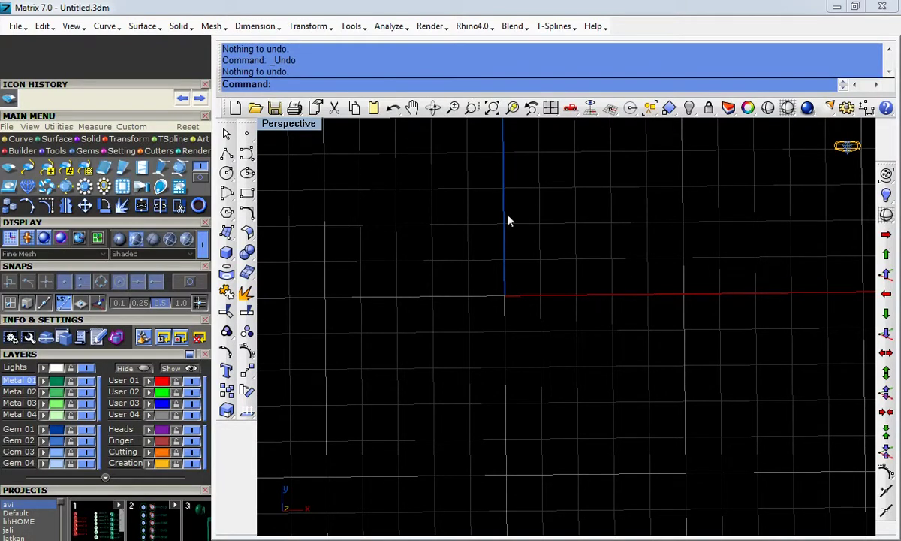
Run ToolbarReset from the command line to reload the default toolbar layout.
click(314, 87)
text(T)
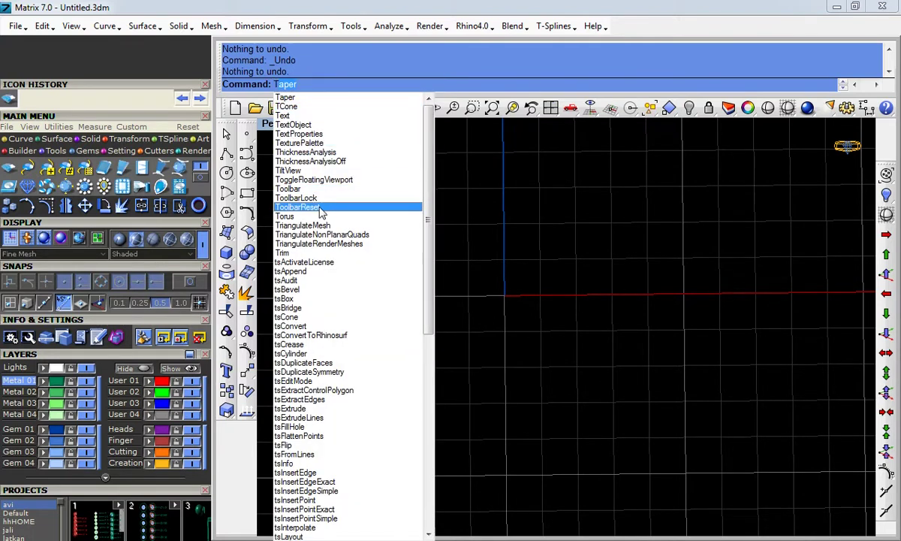
click(317, 210)
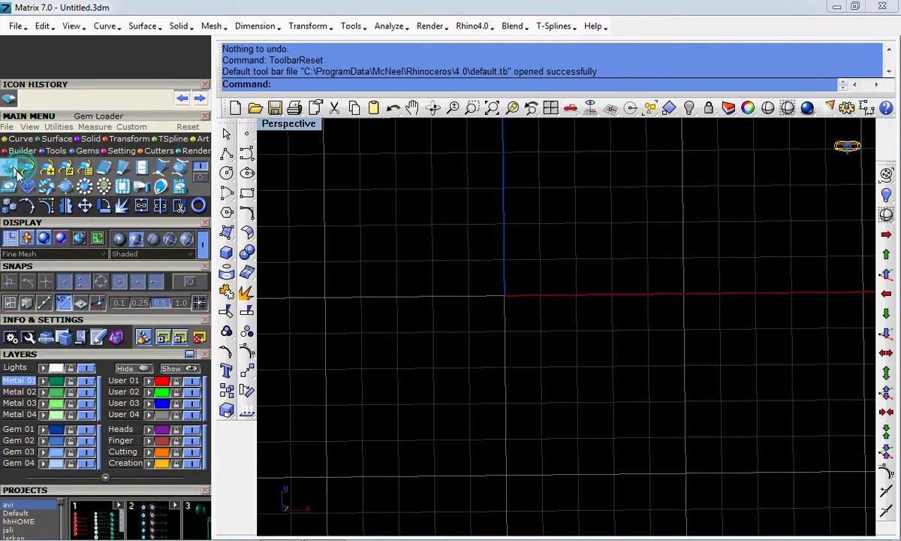
In the Gem Loader, choose the Marquise gem shape.
scroll(95, 225, down, 2)
scroll(94, 211, down, 2)
scroll(90, 165, down, 2)
scroll(88, 121, down, 2)
click(80, 322)
scroll(94, 336, down, 1)
scroll(82, 305, down, 1)
scroll(82, 292, down, 2)
scroll(88, 203, down, 2)
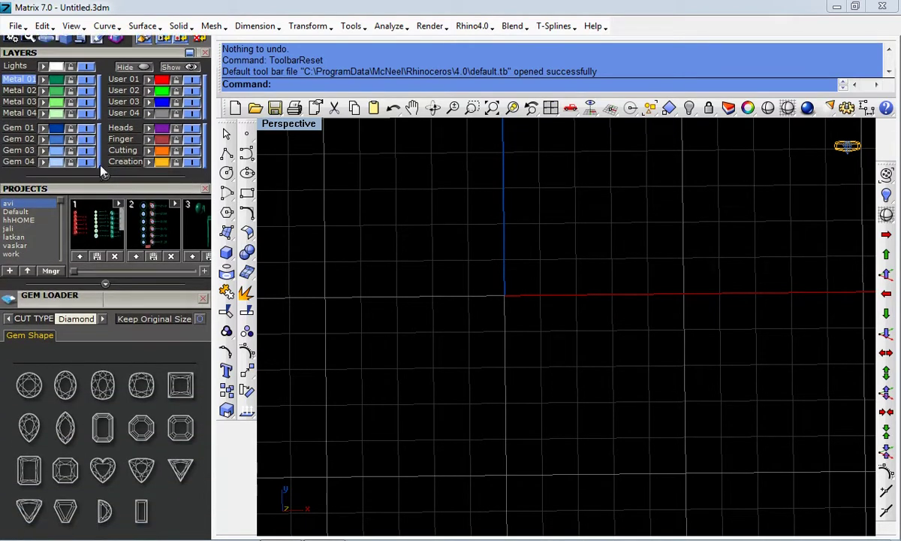
scroll(113, 211, down, 1)
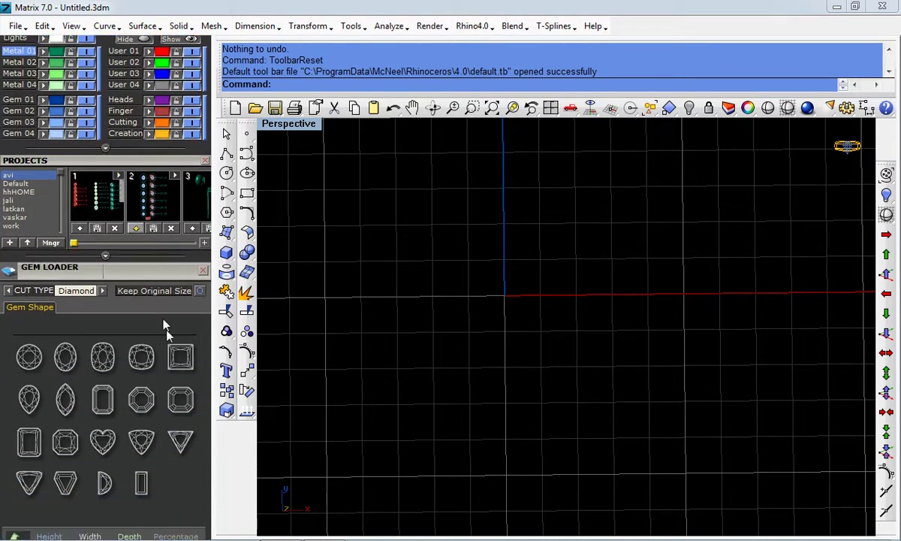
click(65, 399)
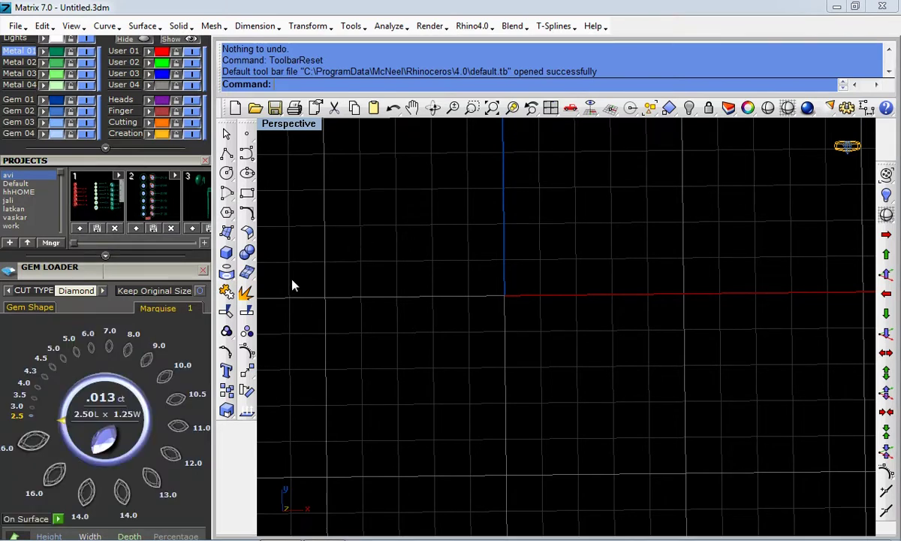
Insert the marquise gem, size it to 8.00 x 4.00 mm (0.42 ct), and switch to wireframe.
click(77, 351)
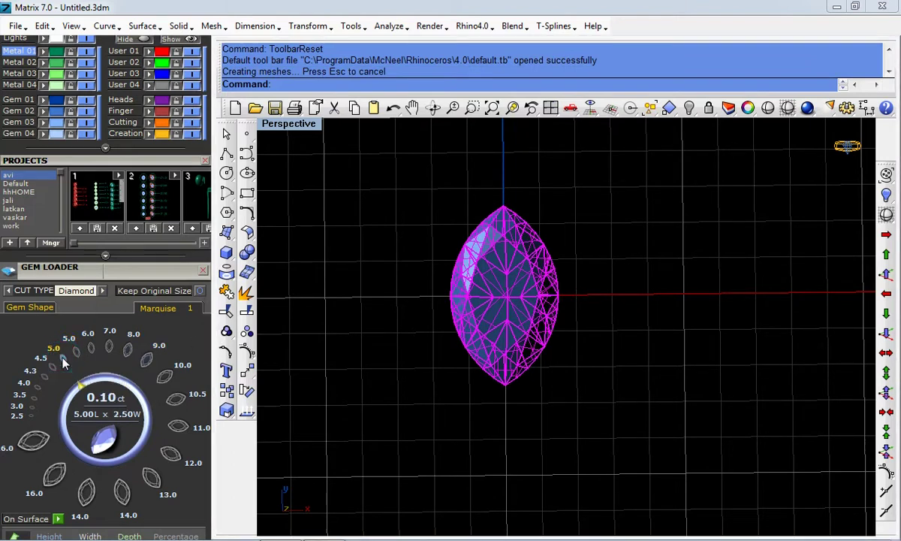
click(62, 359)
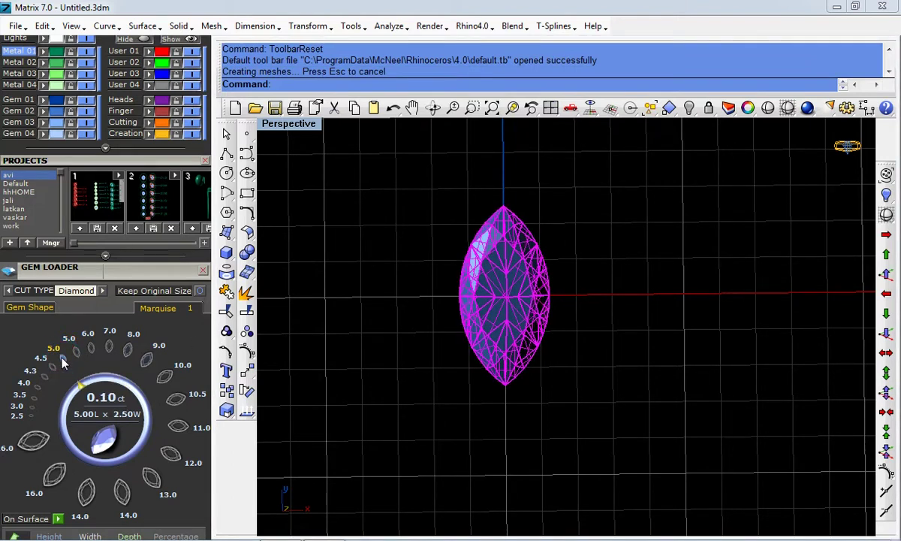
click(555, 215)
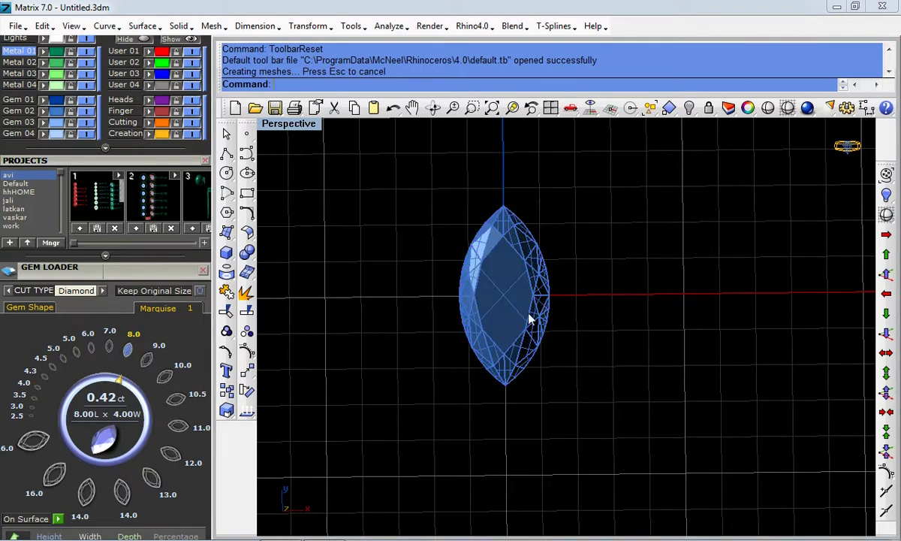
scroll(551, 311, up, 3)
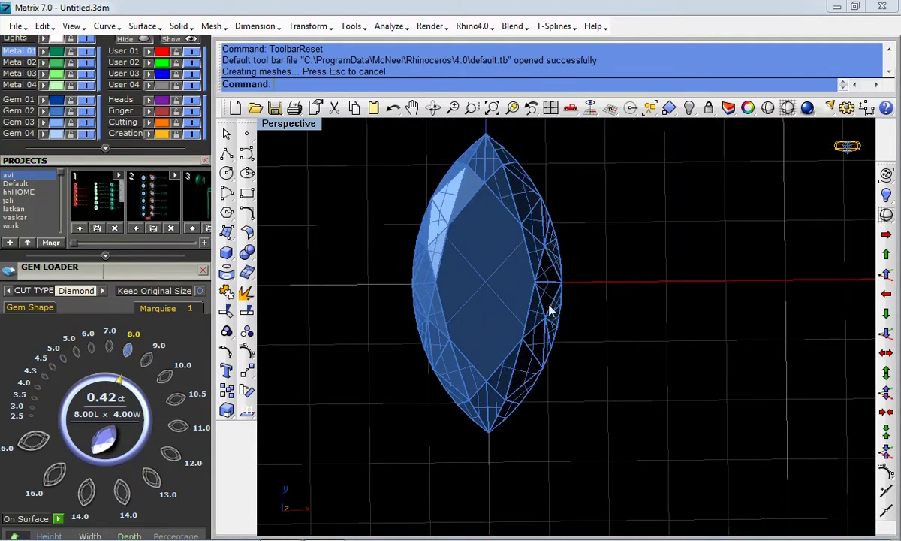
click(788, 108)
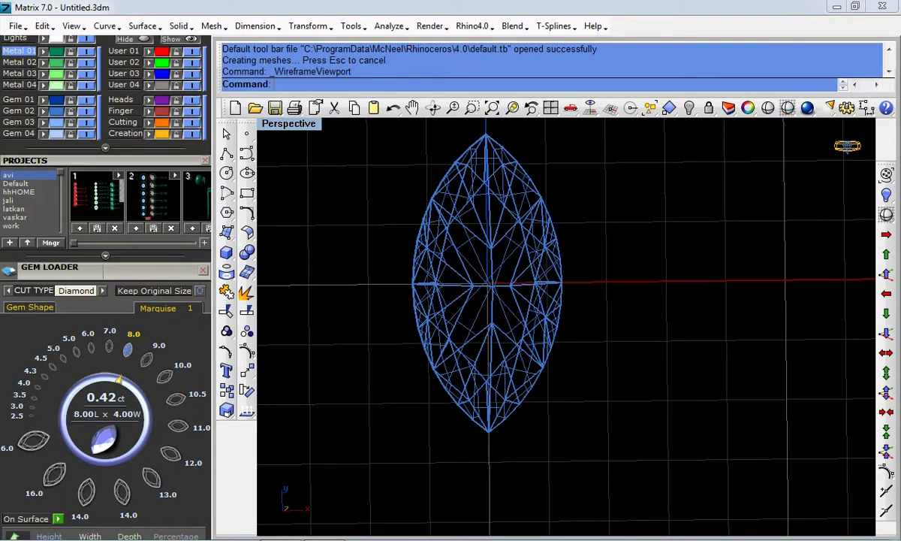
Draw an arc from the gem's top tip to its bottom tip, bowing through the right edge.
click(227, 193)
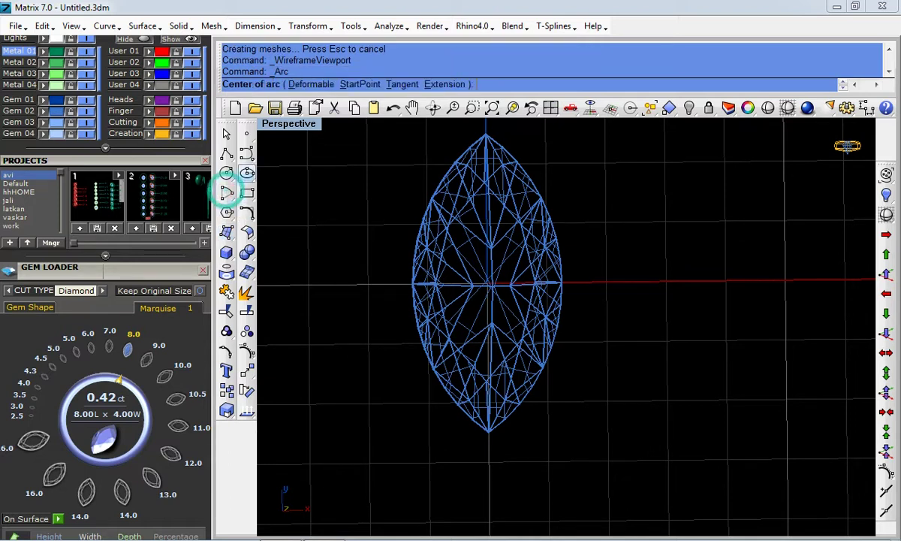
click(360, 84)
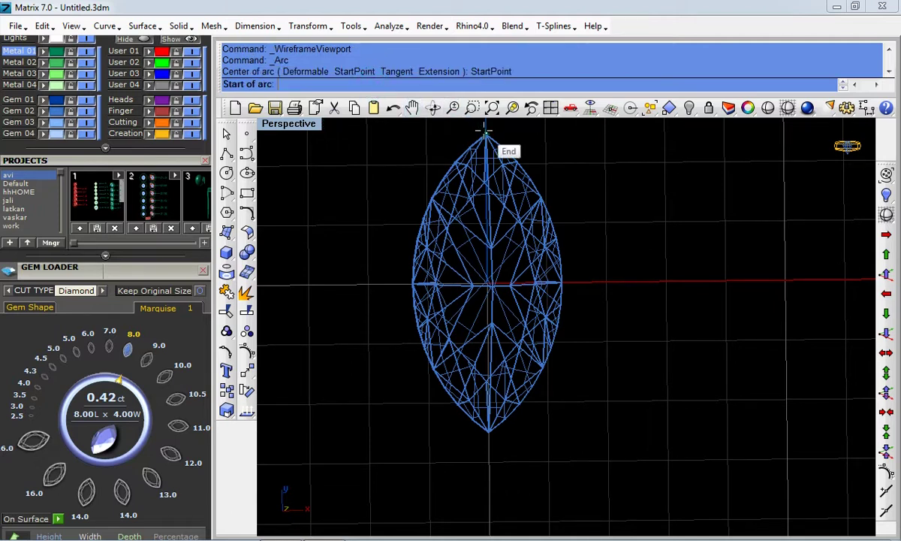
click(486, 133)
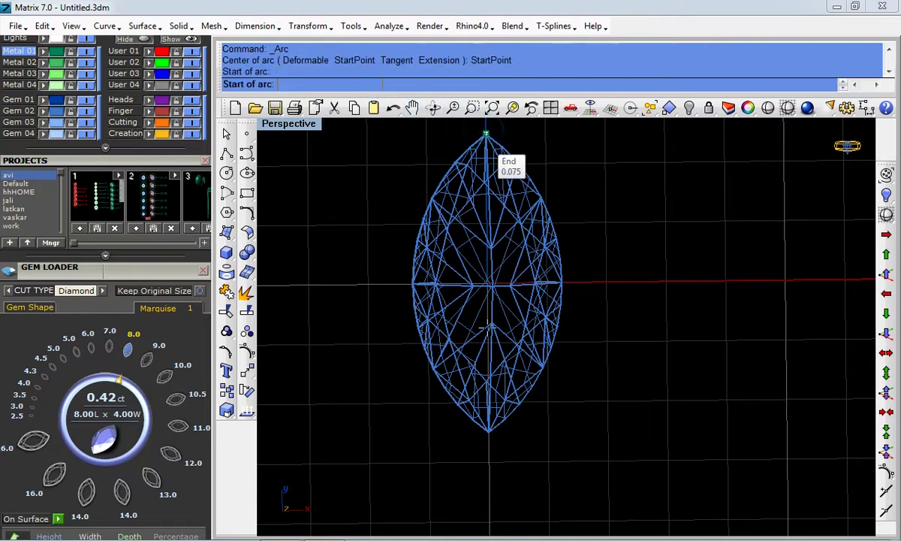
click(489, 432)
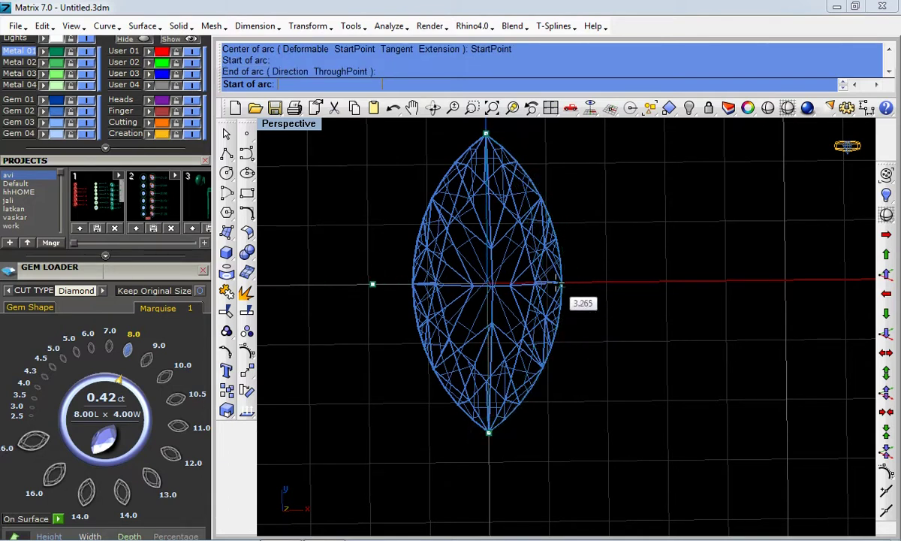
click(558, 284)
click(557, 285)
Select the gem block rather than the arc and hide it.
scroll(543, 202, up, 2)
click(545, 202)
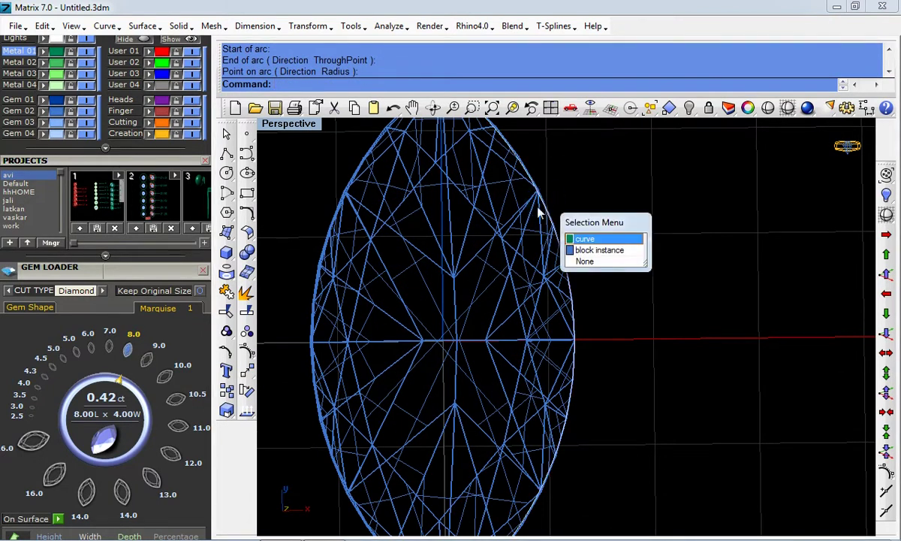
click(600, 250)
click(690, 109)
scroll(552, 252, down, 2)
click(550, 245)
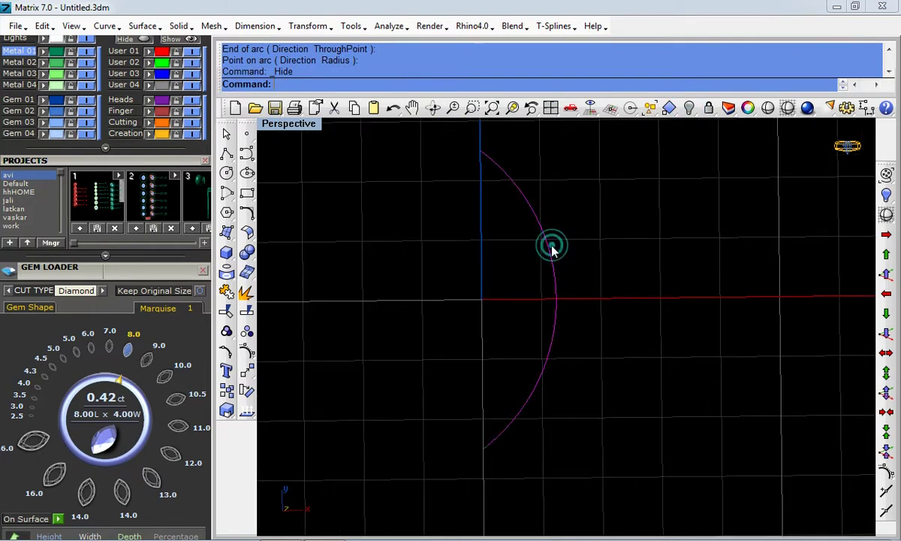
Mirror the arc across the vertical axis through the origin.
click(246, 370)
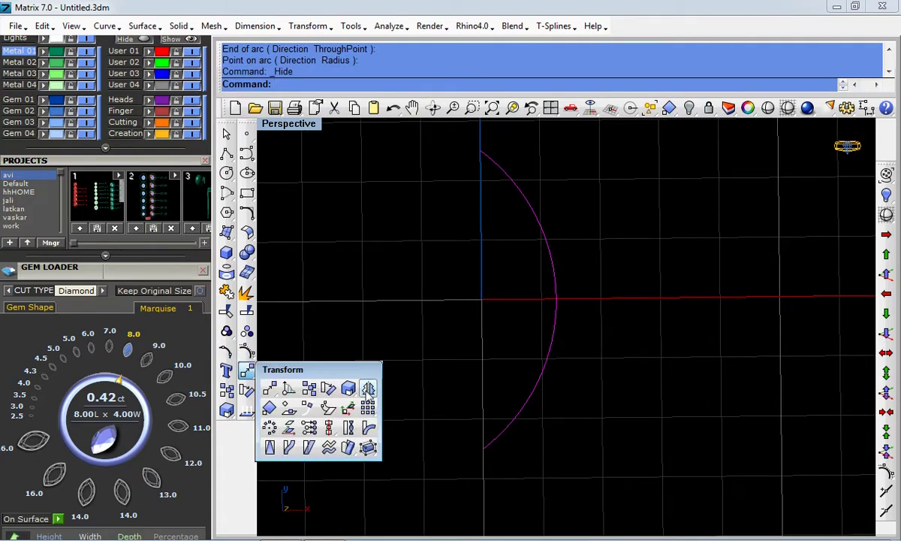
click(368, 388)
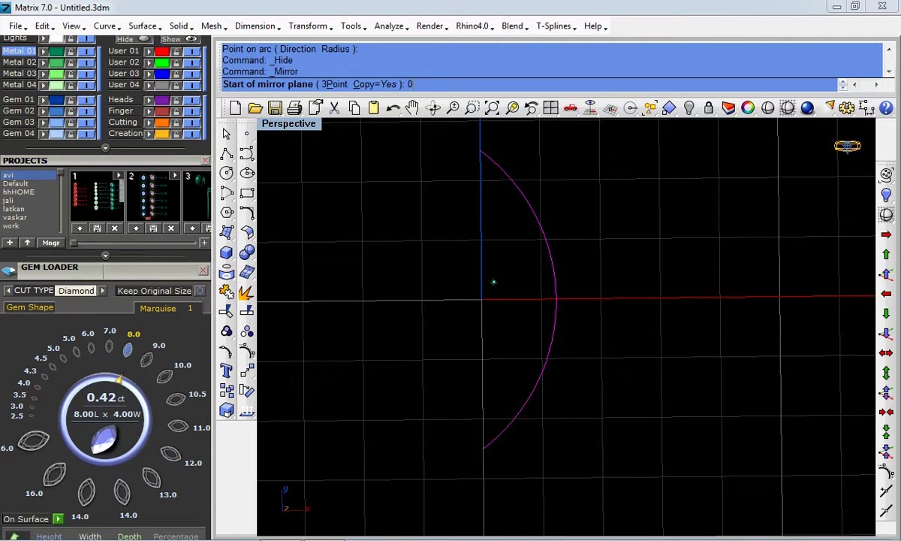
key(Return)
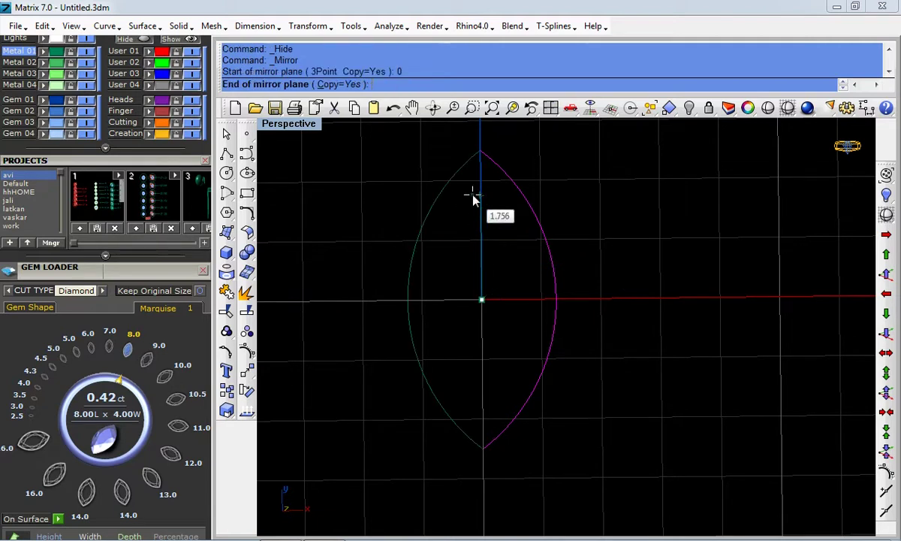
click(477, 196)
scroll(519, 180, up, 4)
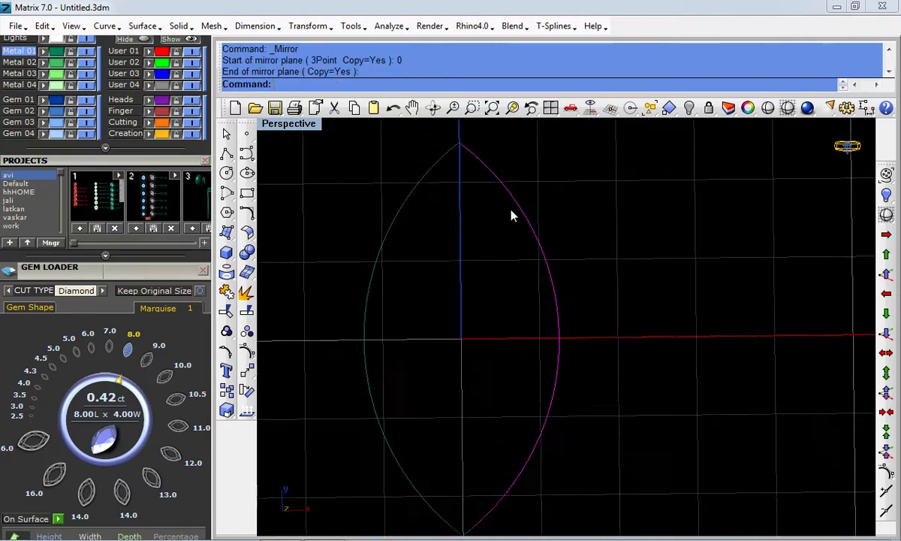
right_click(482, 234)
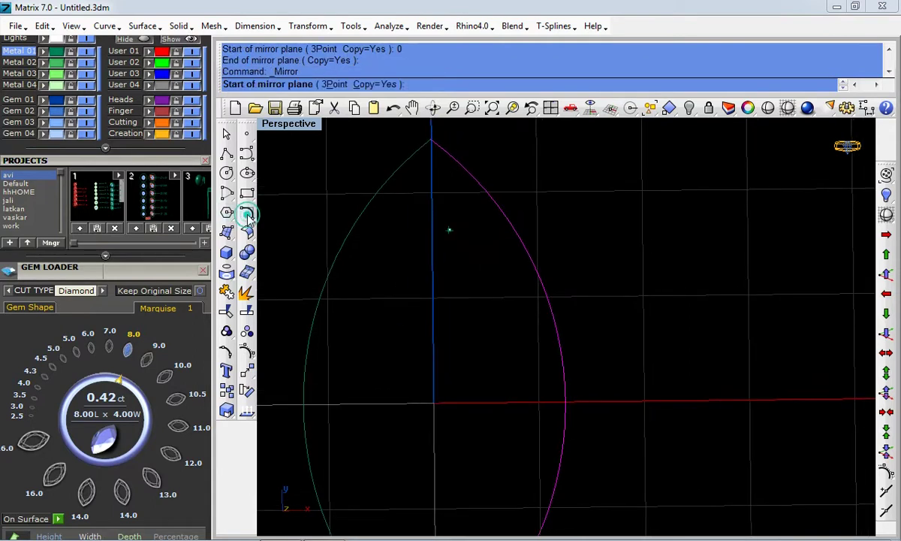
Offset both the right and left arcs 0.1 outward, viewed from the maximized top view.
click(248, 213)
click(387, 232)
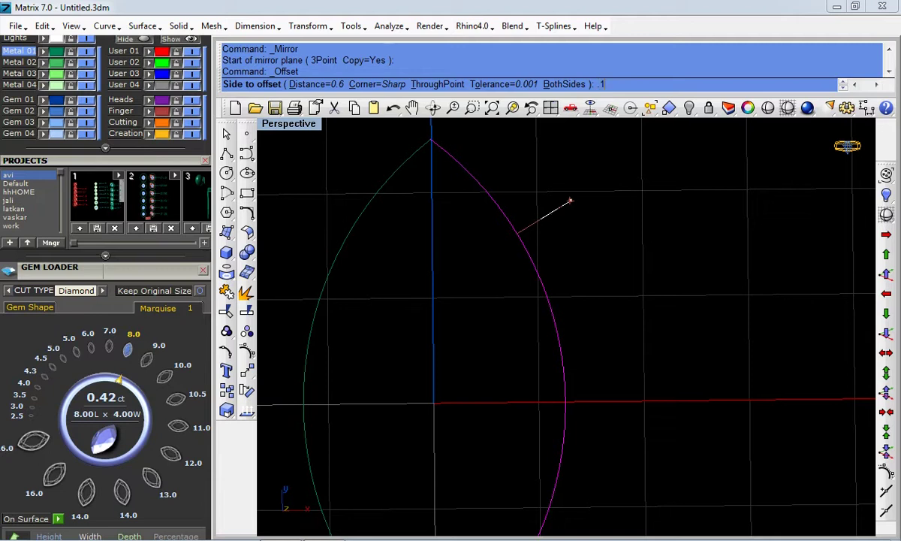
key(Return)
click(541, 218)
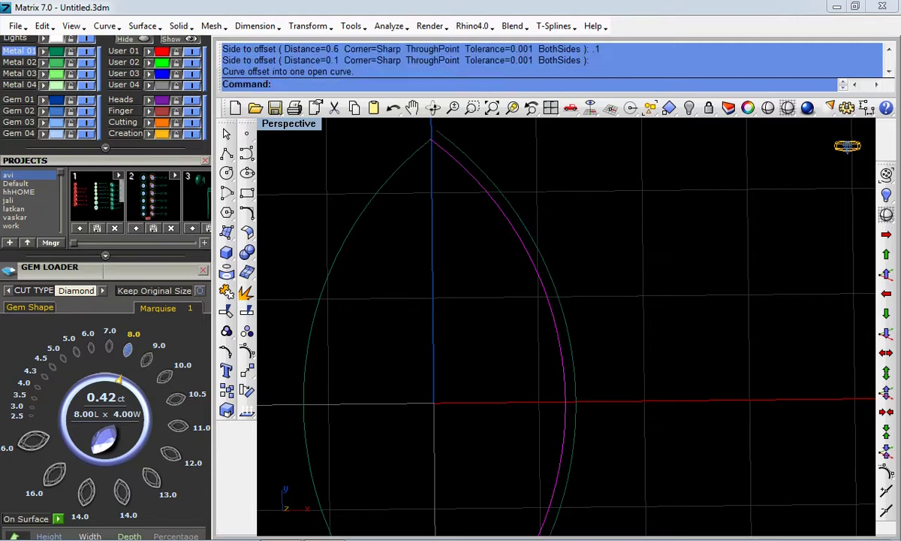
key(Return)
click(390, 142)
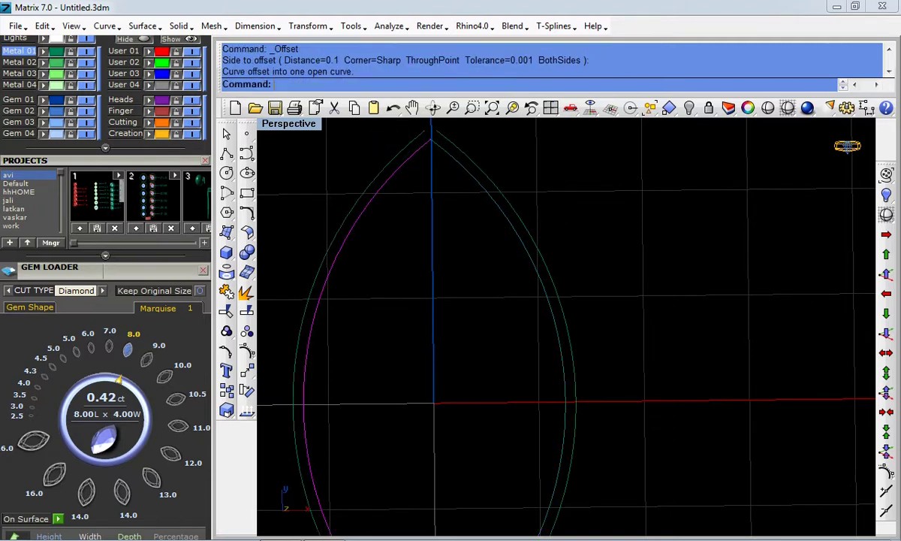
right_drag(368, 135, 443, 195)
right_drag(465, 322, 447, 236)
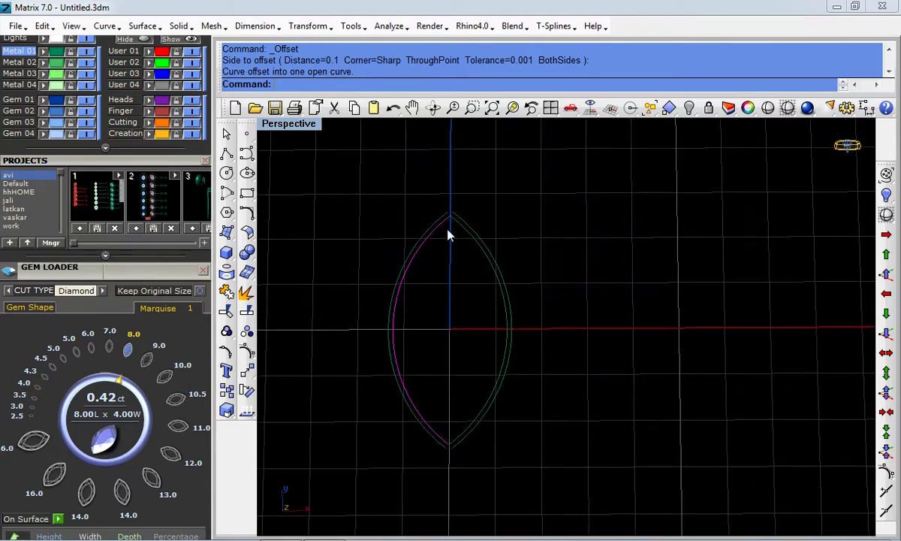
key(ctrl+F1)
scroll(551, 258, up, 3)
scroll(516, 242, up, 2)
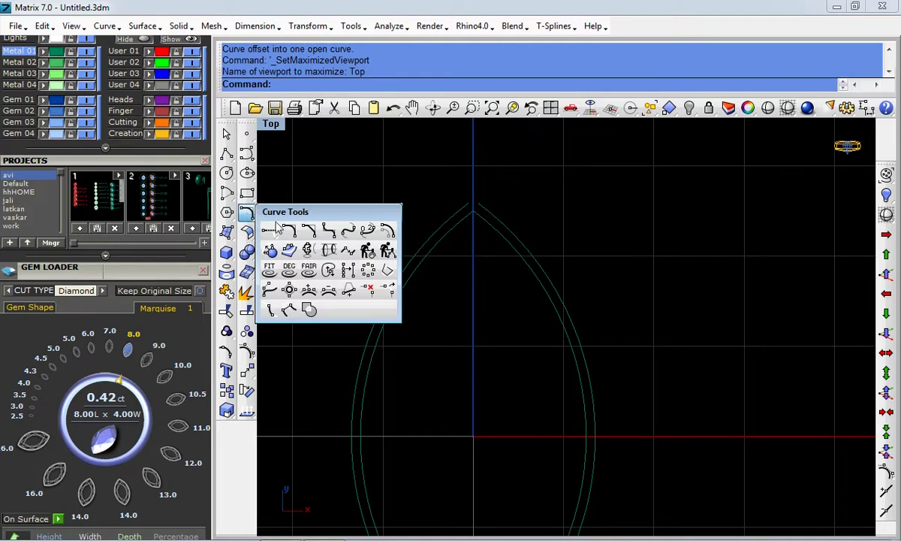
Extend the right outer arc past the marquise tips.
drag(249, 215, 267, 233)
key(Return)
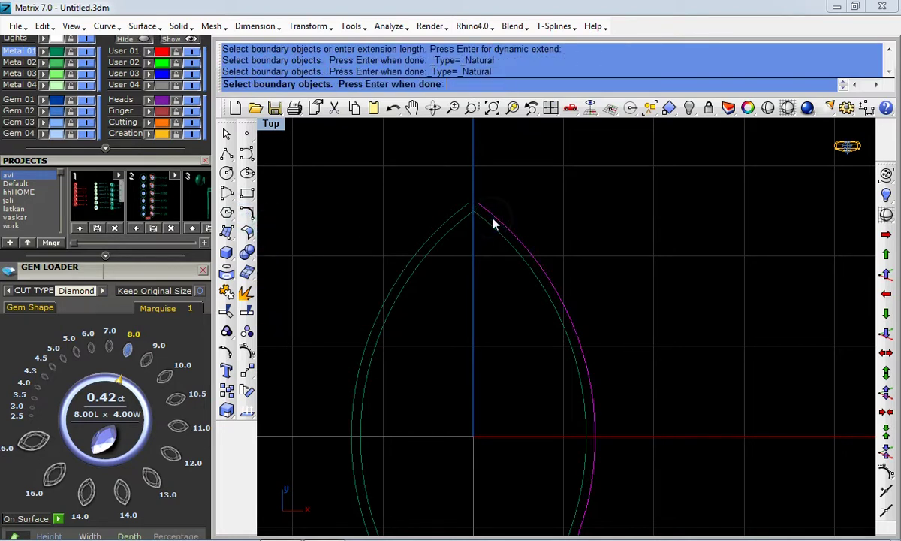
key(Return)
click(475, 209)
click(442, 188)
scroll(526, 384, down, 2)
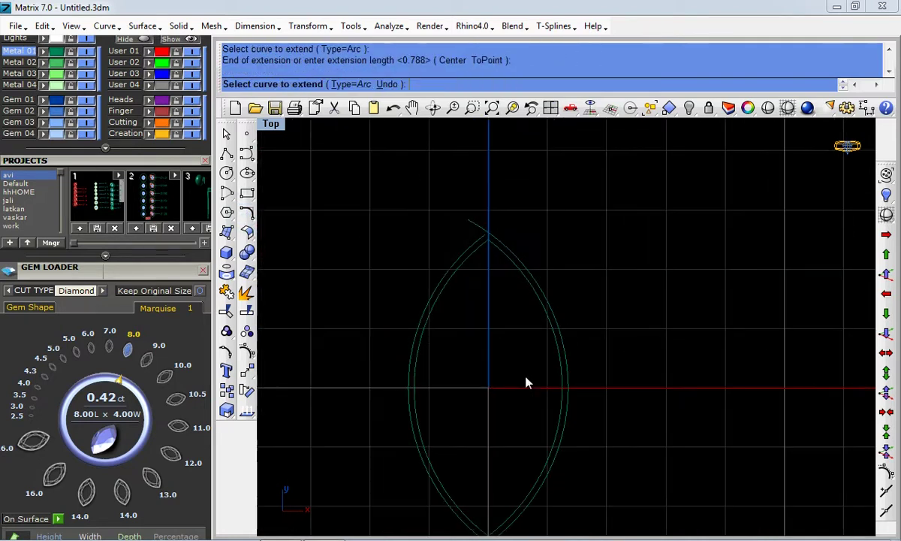
right_drag(492, 518, 499, 262)
scroll(513, 376, up, 2)
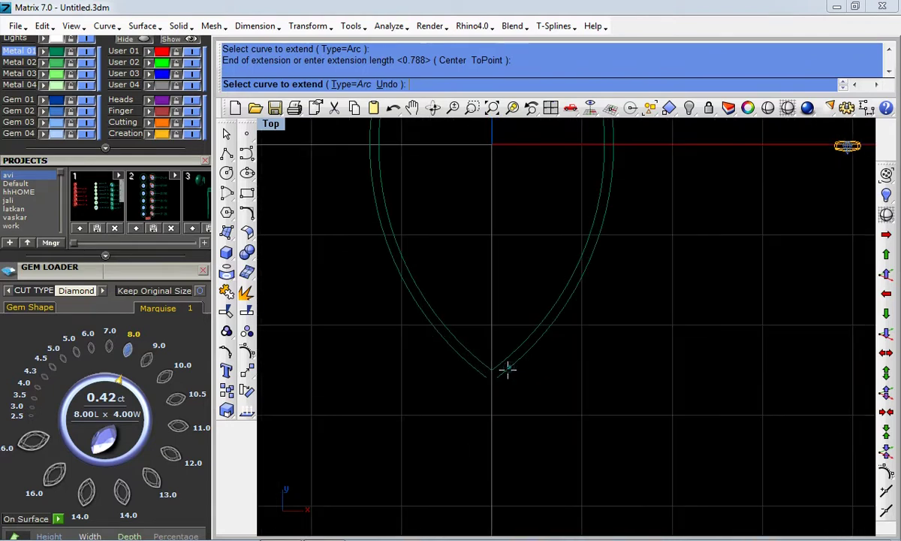
click(487, 376)
Extend the other arc past the bottom tip and the left arc past the top tip.
click(467, 398)
click(471, 366)
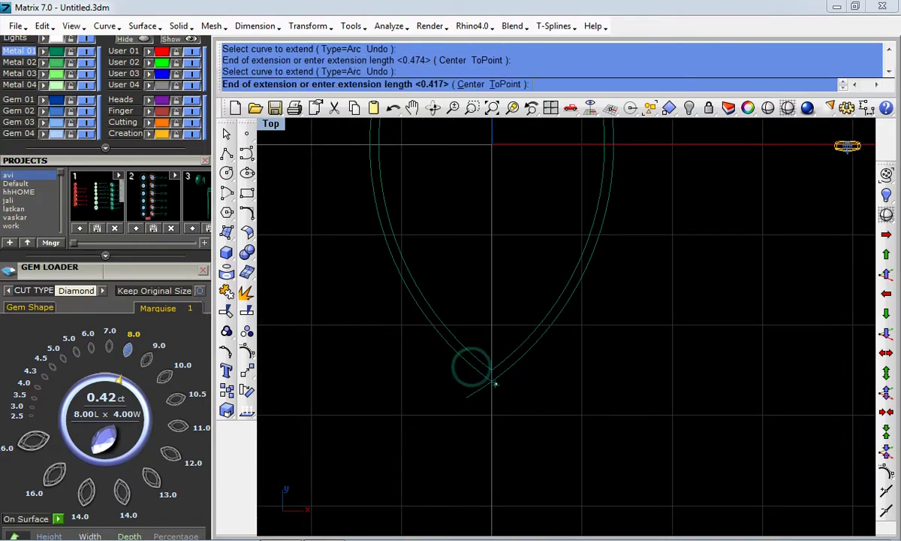
click(507, 393)
scroll(511, 276, down, 2)
scroll(501, 312, up, 2)
scroll(470, 257, up, 2)
click(456, 259)
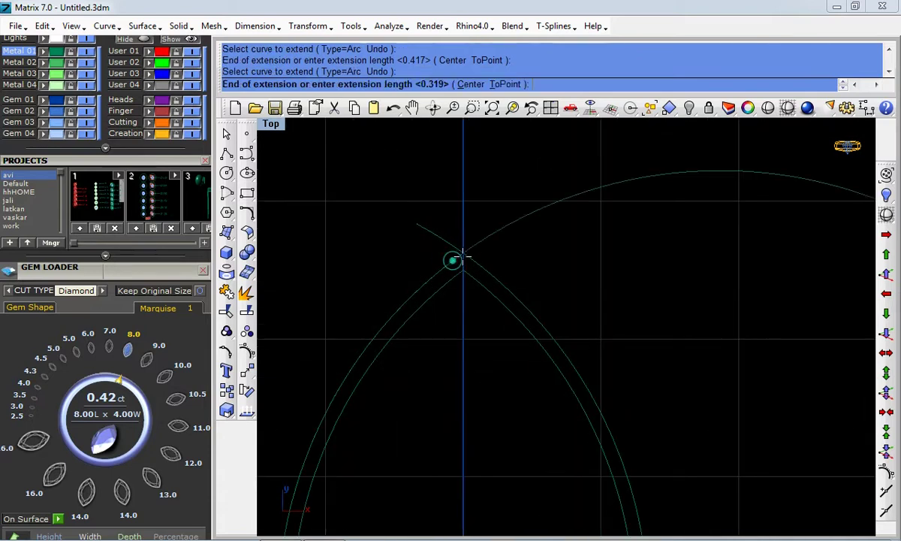
click(502, 235)
key(Return)
Offset both arcs 0.6 inward, then window-select all six curves.
click(495, 301)
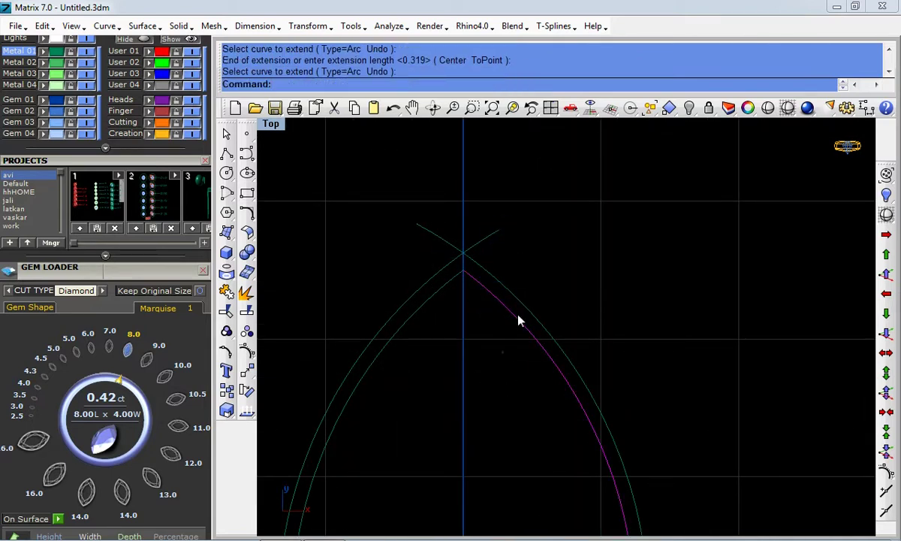
right_drag(518, 320, 548, 235)
click(246, 212)
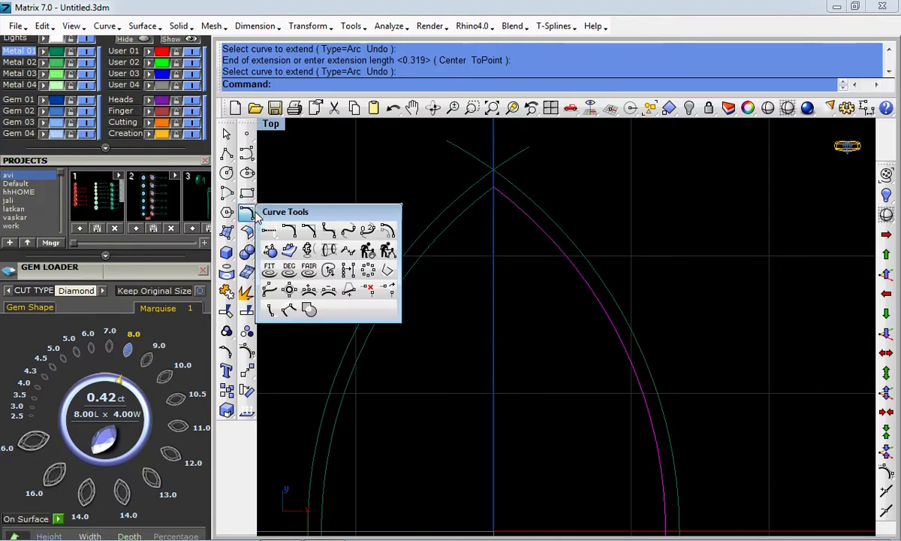
click(387, 232)
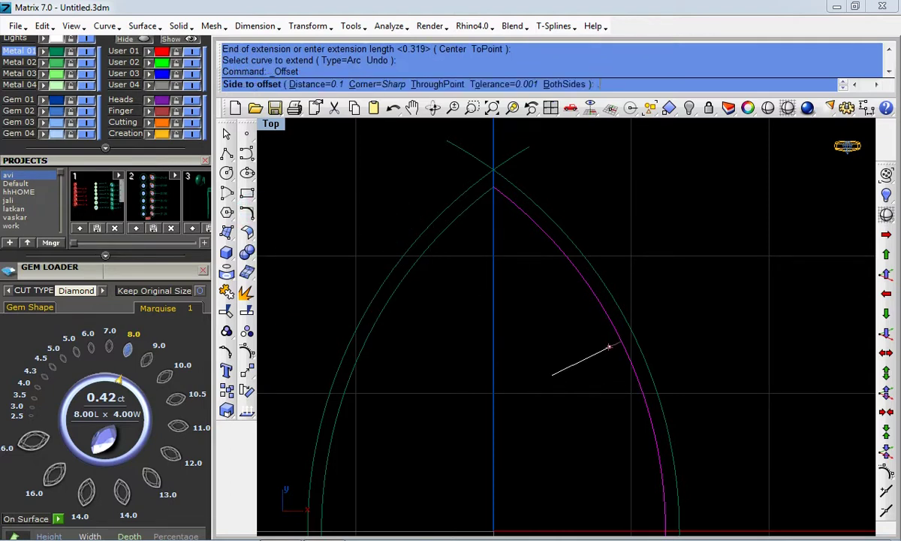
text(.6)
key(Return)
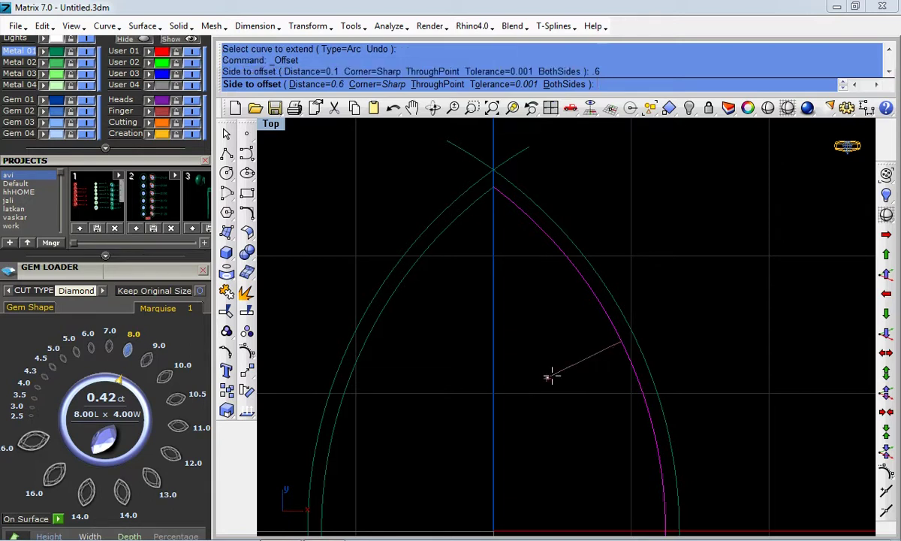
click(565, 368)
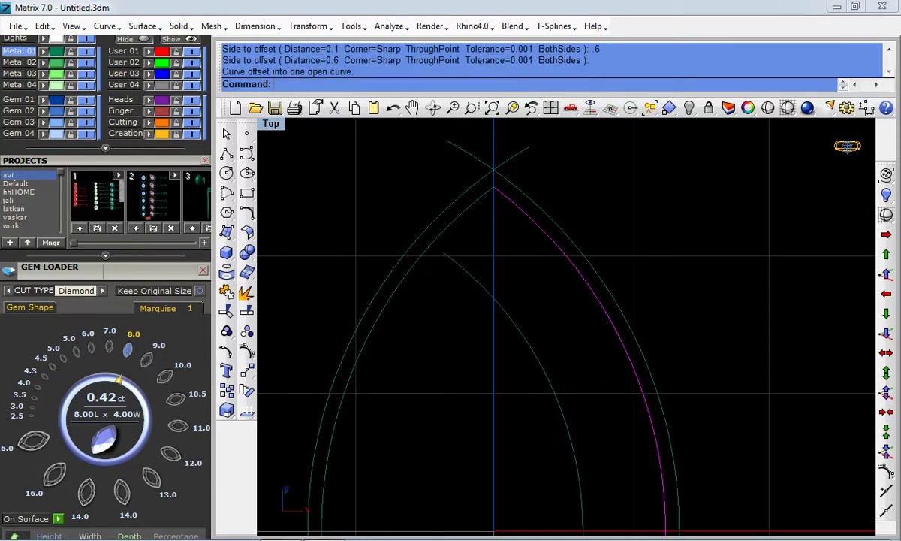
right_click(418, 258)
click(444, 306)
scroll(495, 350, down, 3)
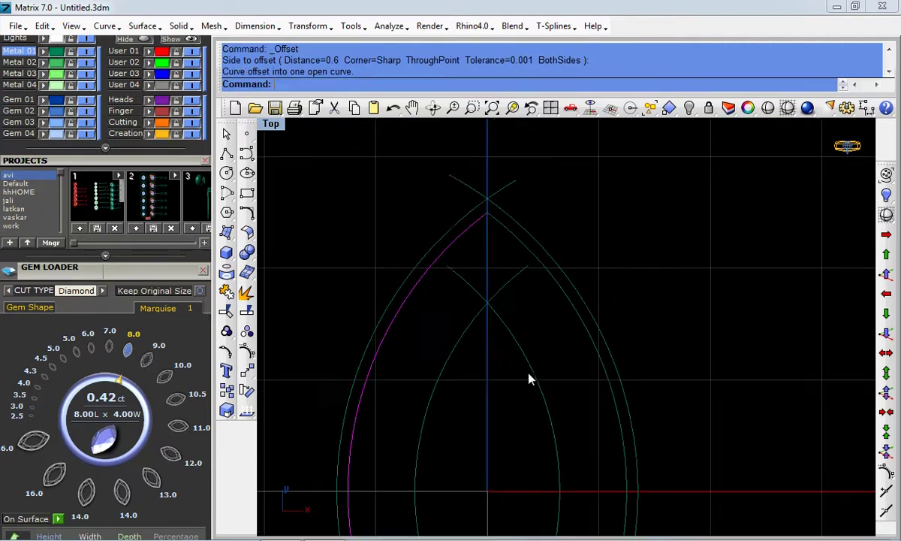
right_drag(523, 365, 547, 279)
drag(624, 217, 371, 293)
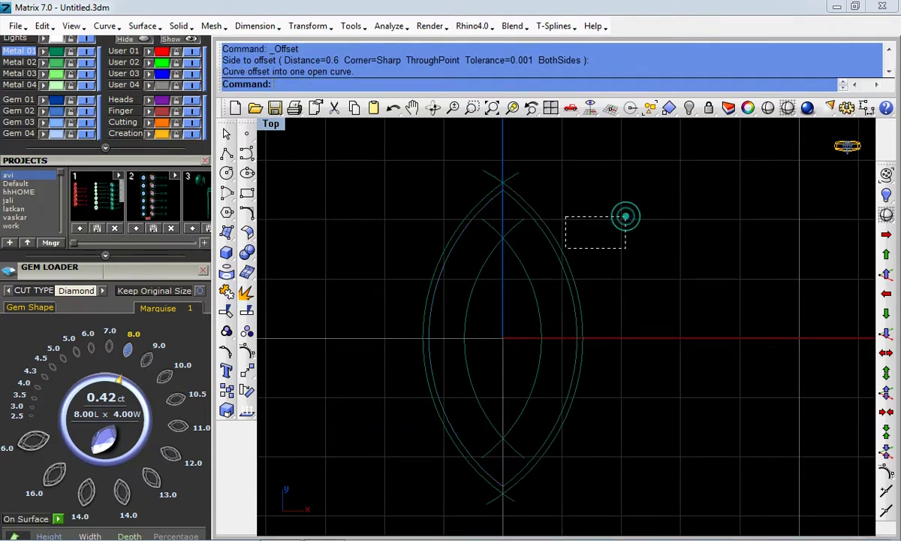
Trim the crossing extension arms at the top and bottom tips.
click(227, 310)
scroll(487, 181, up, 4)
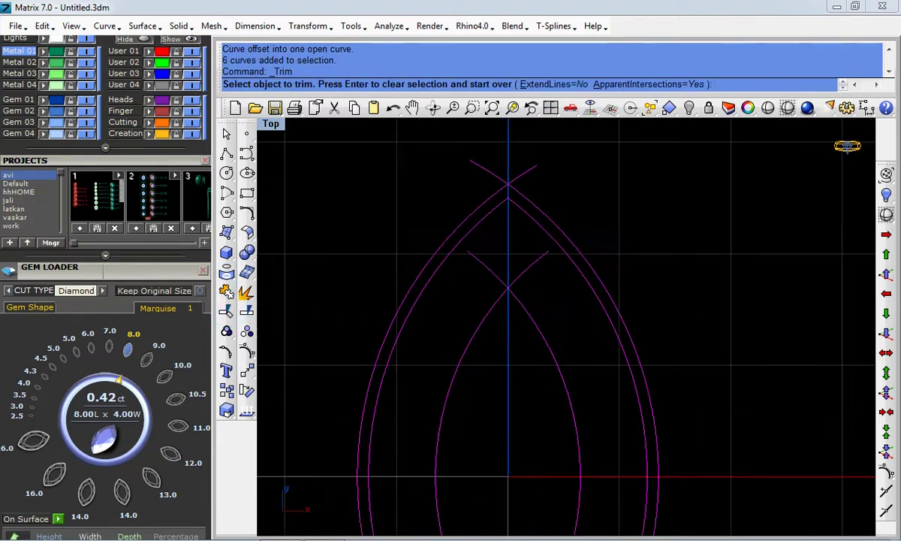
click(517, 176)
click(495, 175)
click(492, 264)
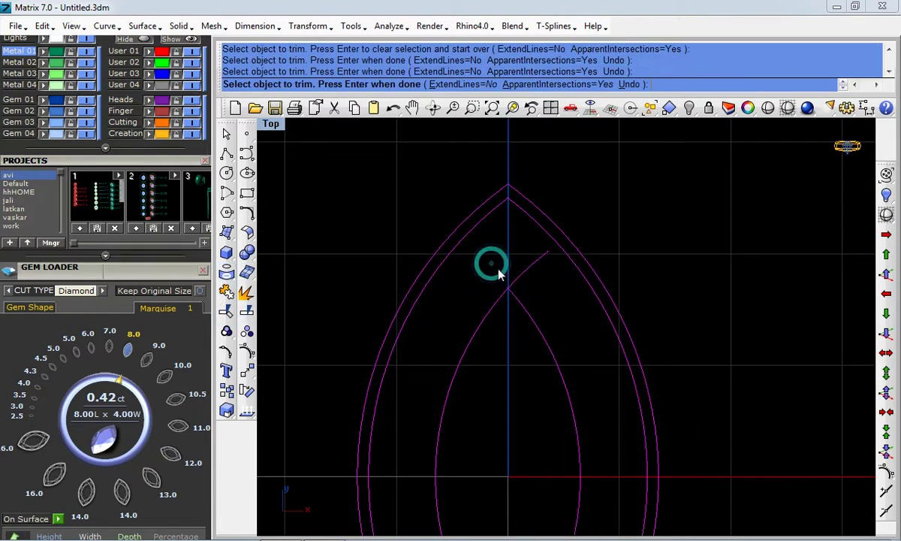
click(528, 269)
key(Down)
key(Down)
key(Down)
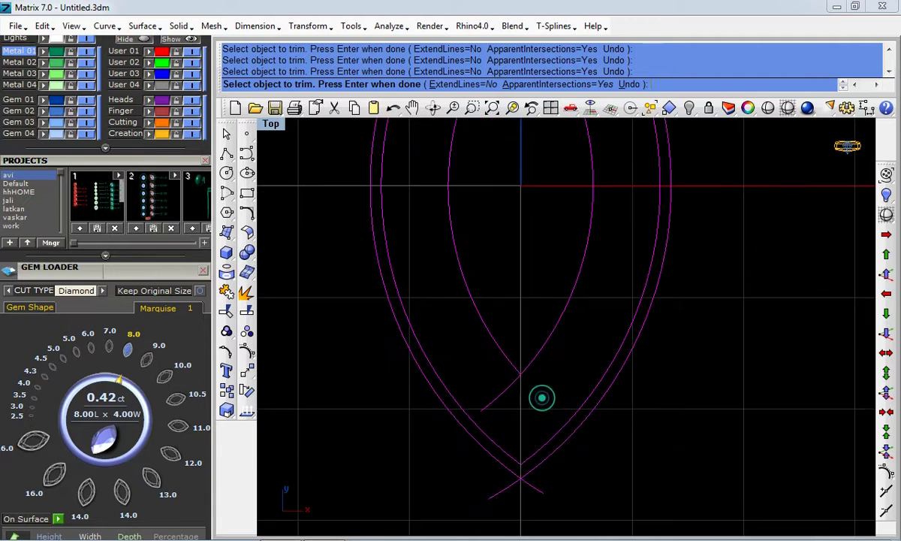
click(510, 484)
click(529, 484)
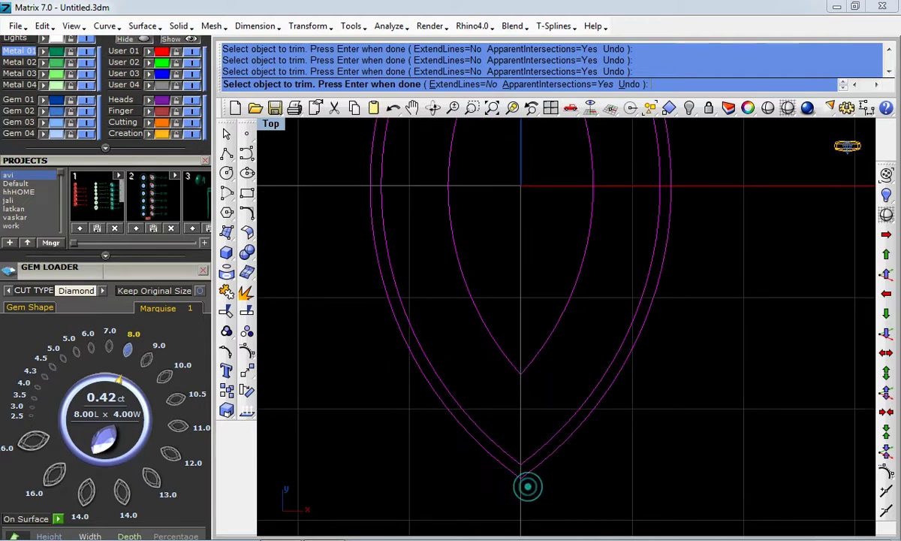
scroll(538, 400, down, 3)
Join the six curves into three closed marquise outlines and view them in maximized Perspective.
click(226, 290)
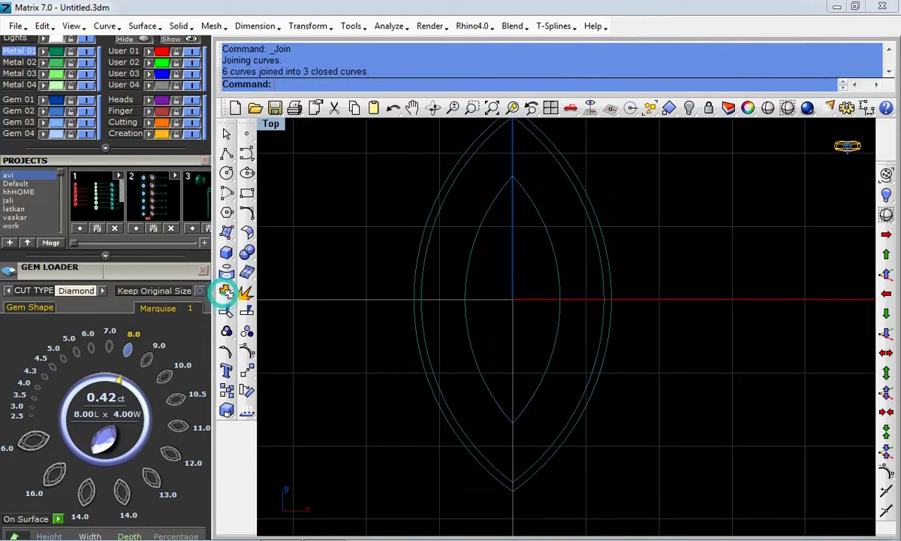
key(ctrl+F4)
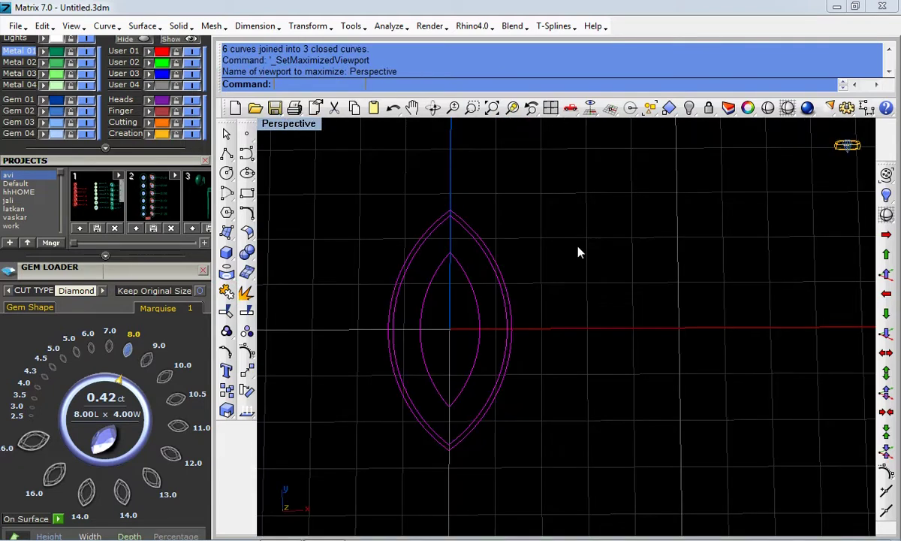
right_drag(494, 347, 481, 301)
click(487, 175)
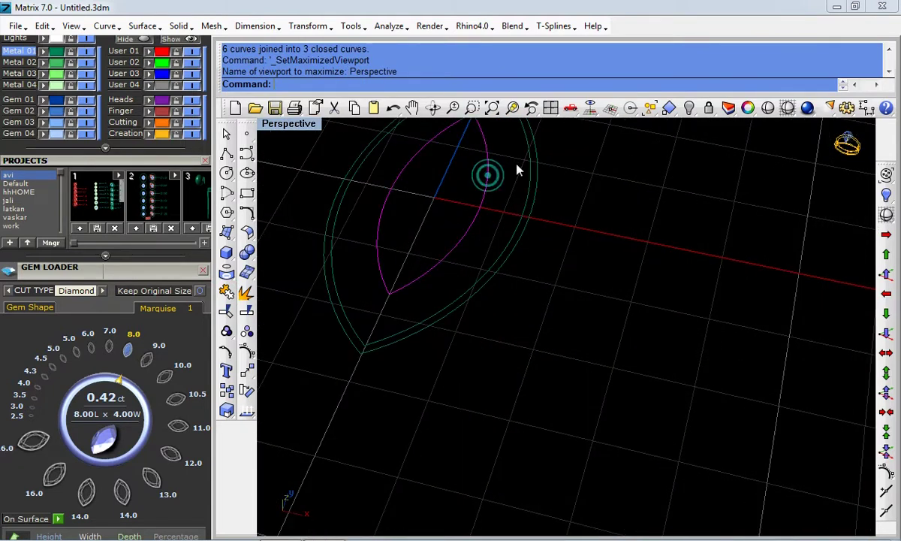
right_drag(538, 165, 453, 253)
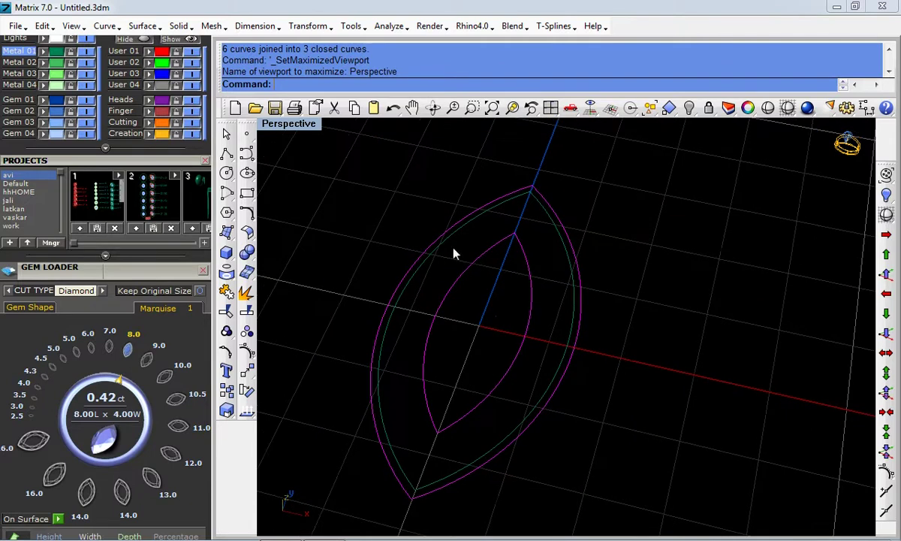
Patch a flat surface across the outer marquise outline with default settings, shown shaded.
click(227, 232)
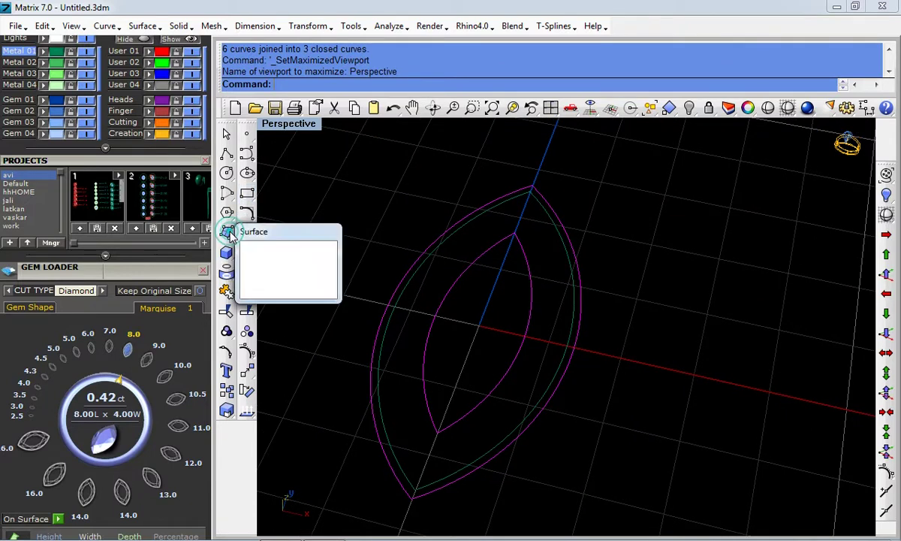
click(289, 269)
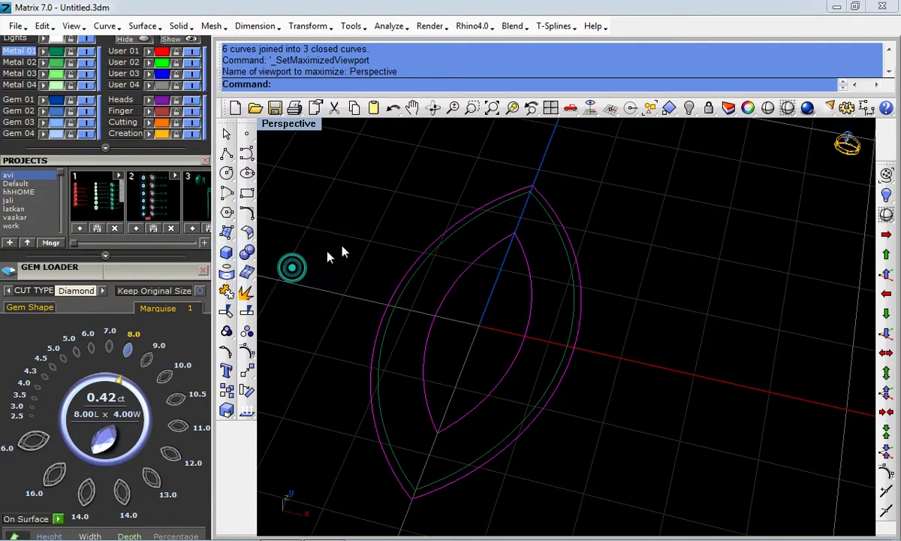
right_click(610, 361)
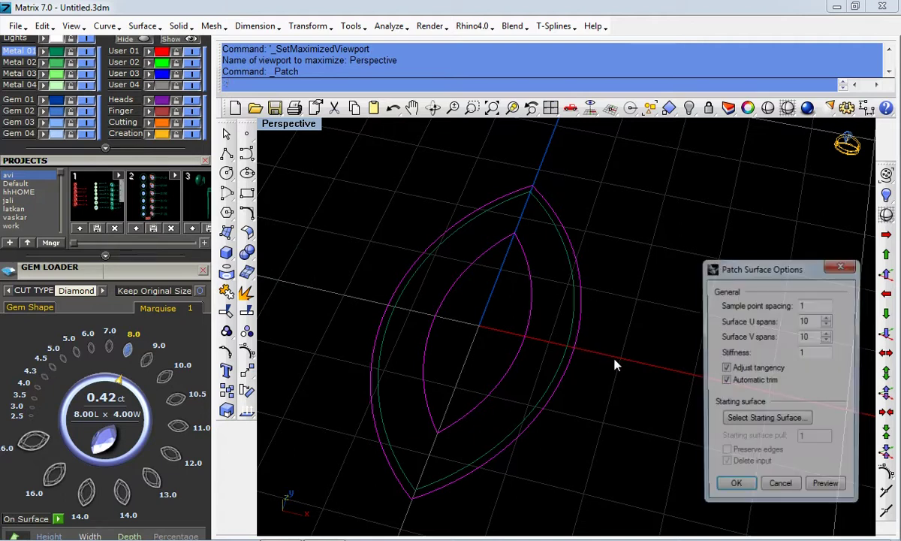
click(735, 489)
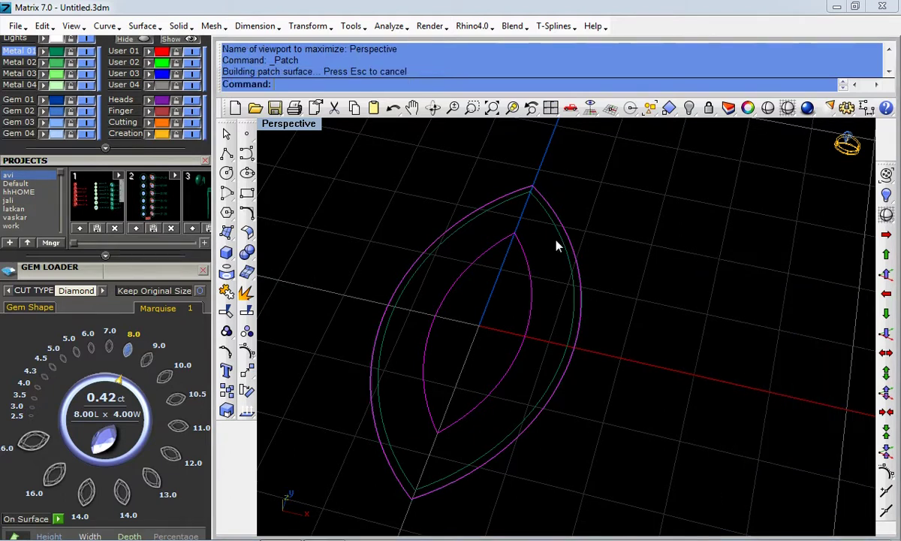
click(788, 108)
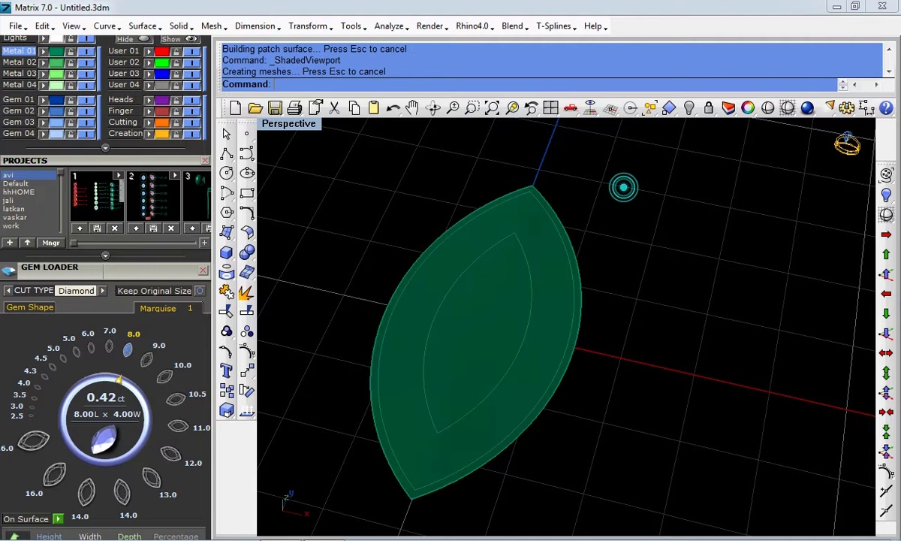
Pick the inner marquise curve and start trimming the surface with it.
click(528, 257)
click(590, 293)
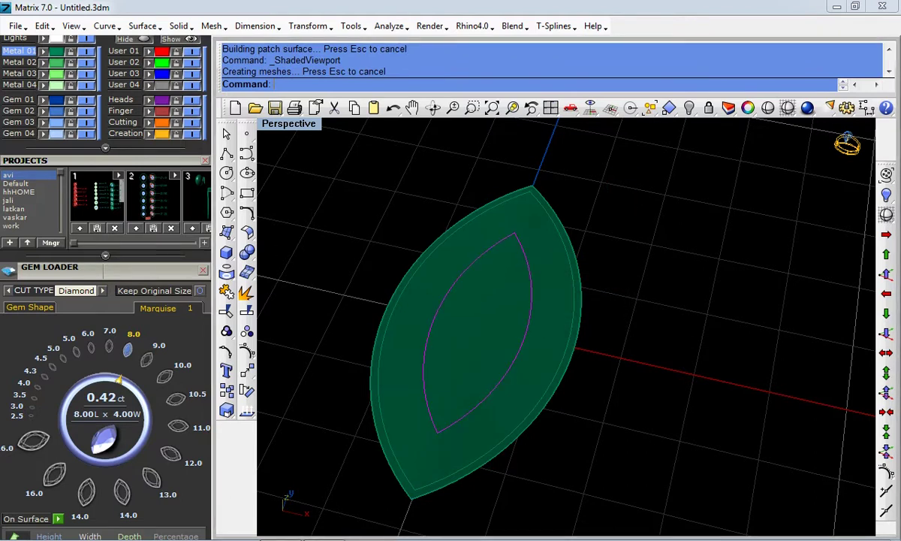
click(228, 311)
Cut the inner marquise region out of the surface, leaving a ring.
click(460, 304)
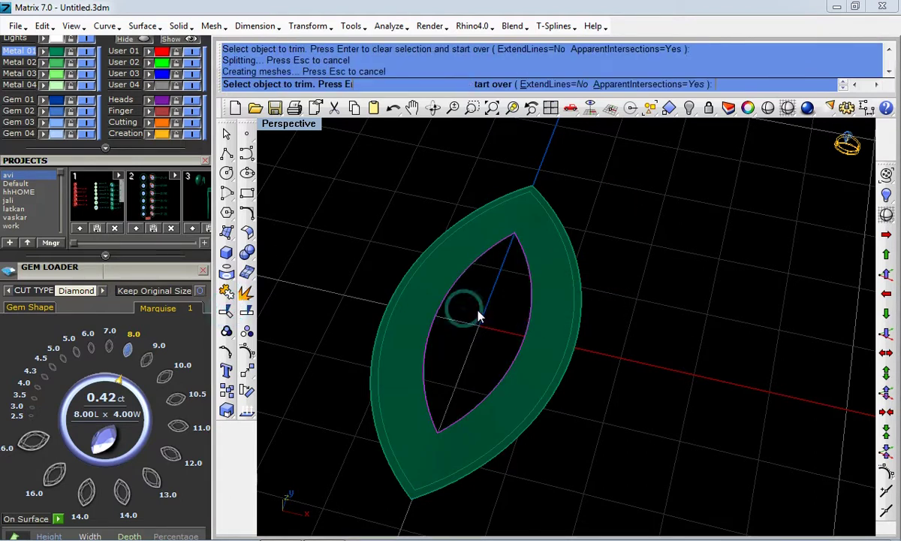
right_click(558, 316)
right_drag(495, 291, 466, 285)
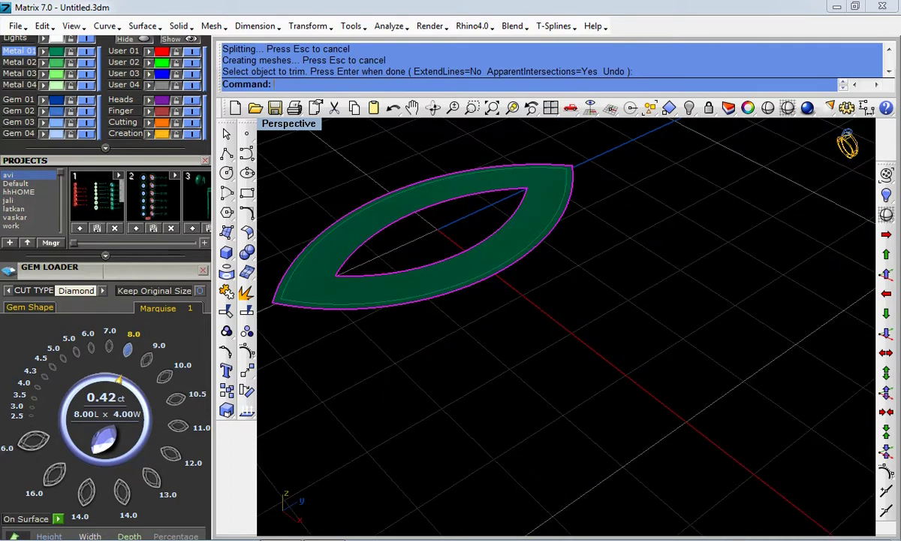
Extrude the ring surface -1 into a solid and delete the leftover flat surface.
click(226, 252)
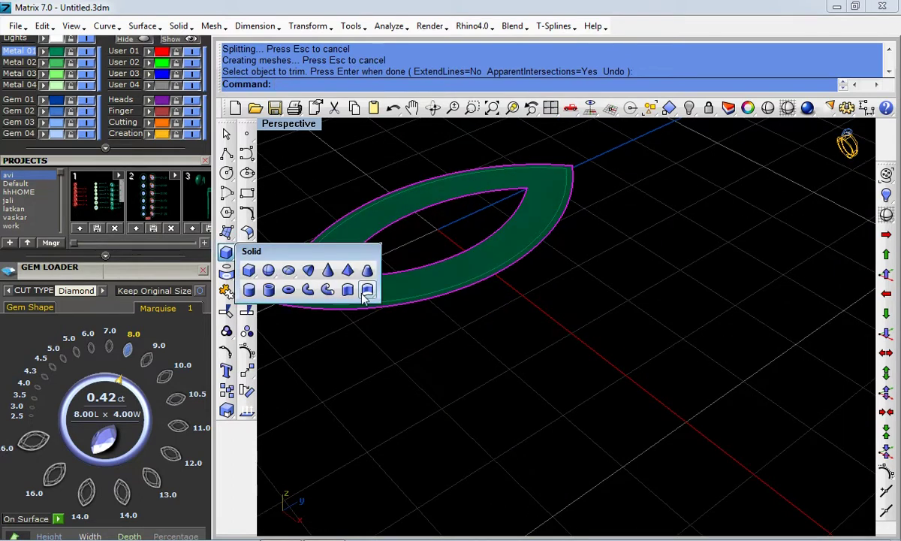
click(367, 292)
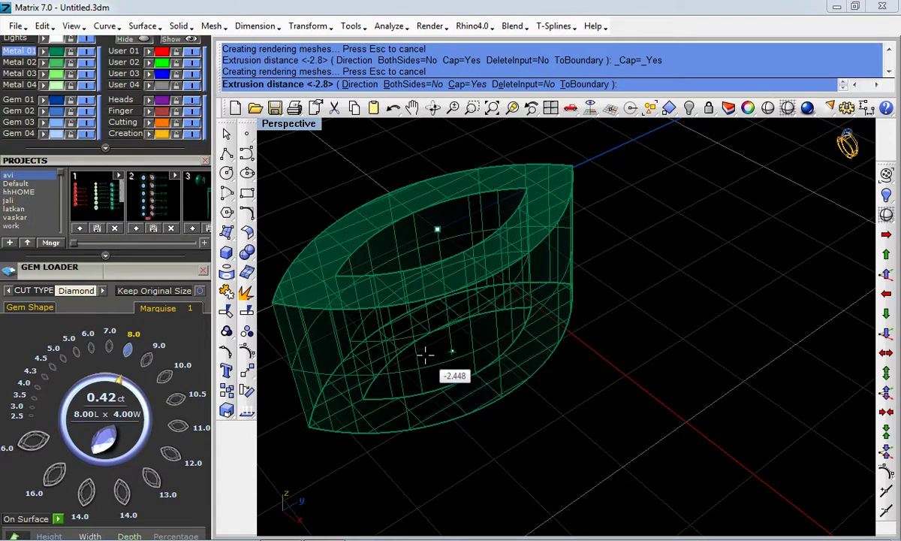
text(-1)
key(Return)
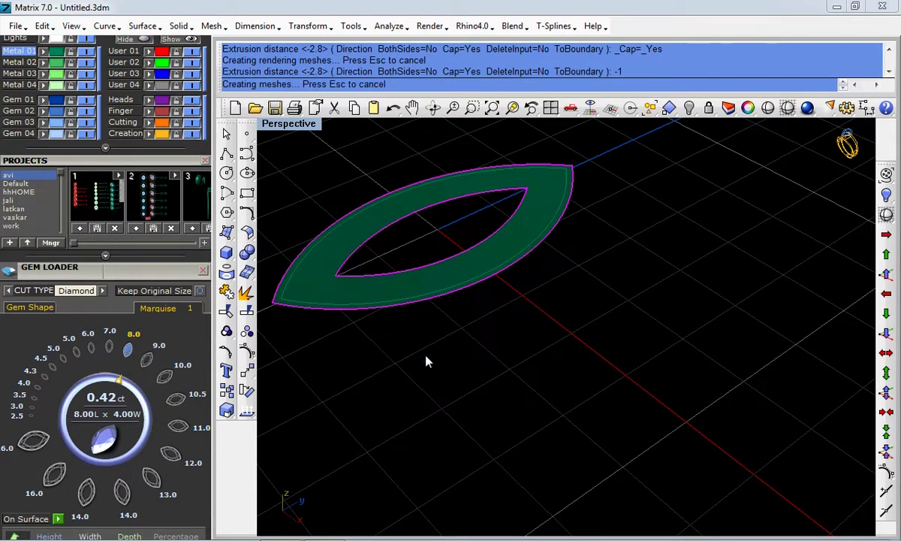
key(Delete)
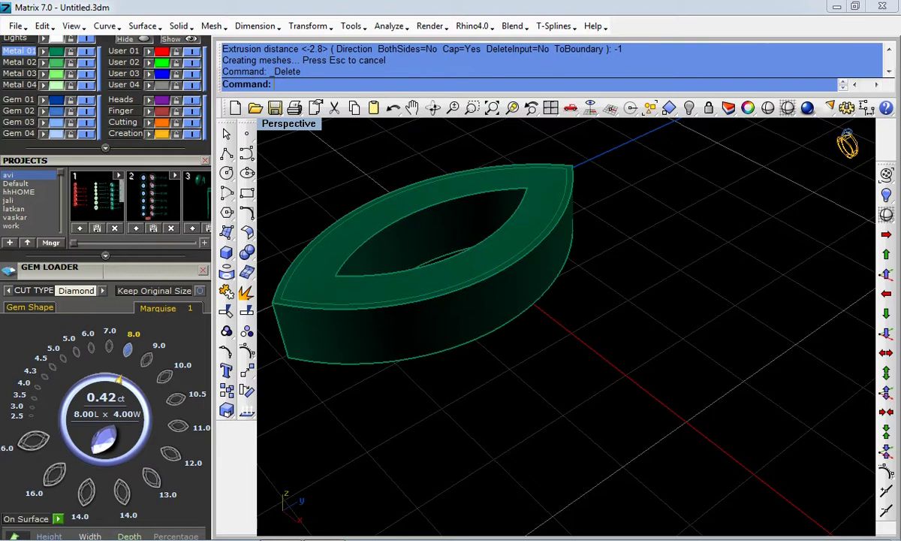
mouse_move(487, 249)
right_down()
mouse_move(598, 356)
mouse_move(604, 332)
right_up()
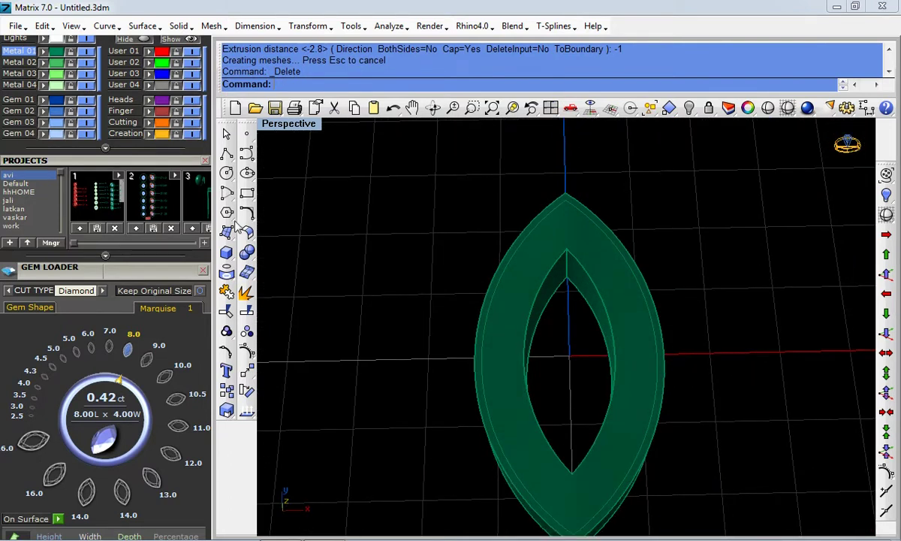
Chamfer both inner edges of the marquise opening by 0.5 with Chamfer Edge.
click(248, 254)
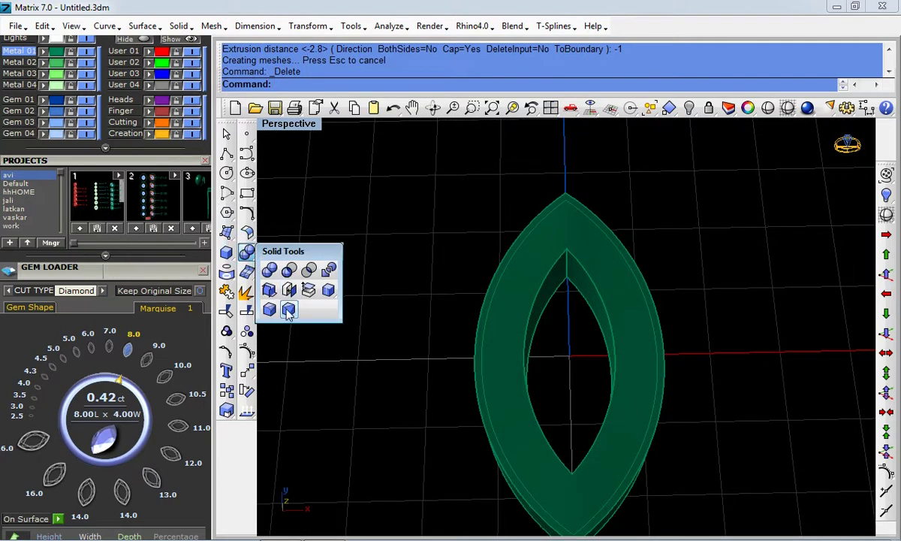
click(288, 311)
text(.5)
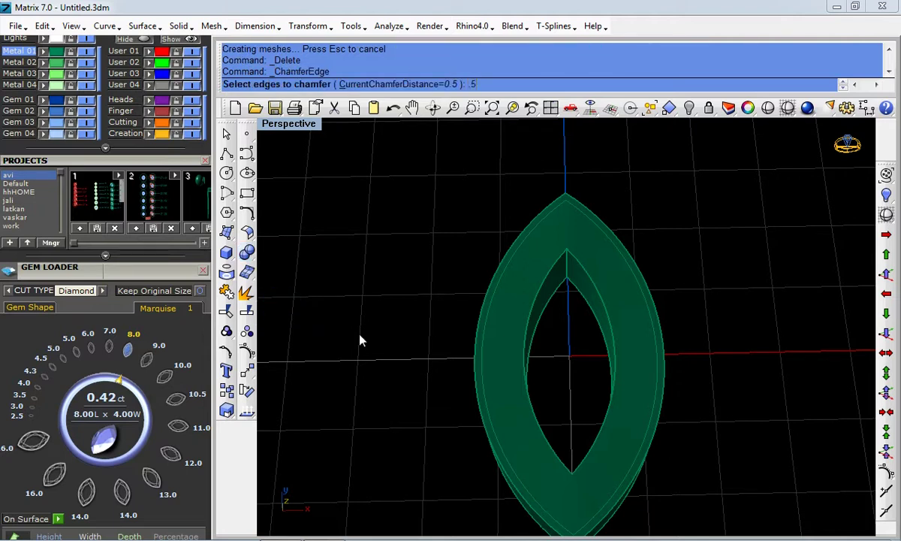
key(Return)
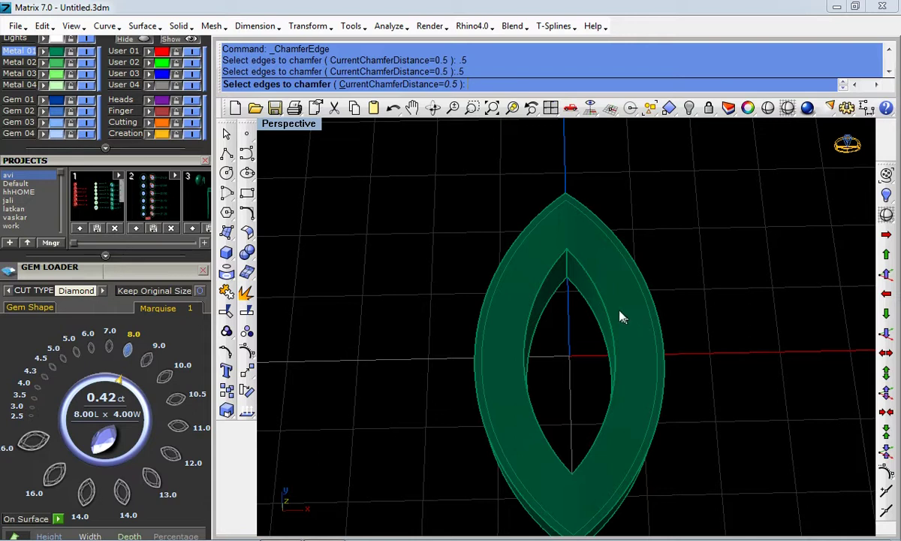
click(606, 305)
click(547, 280)
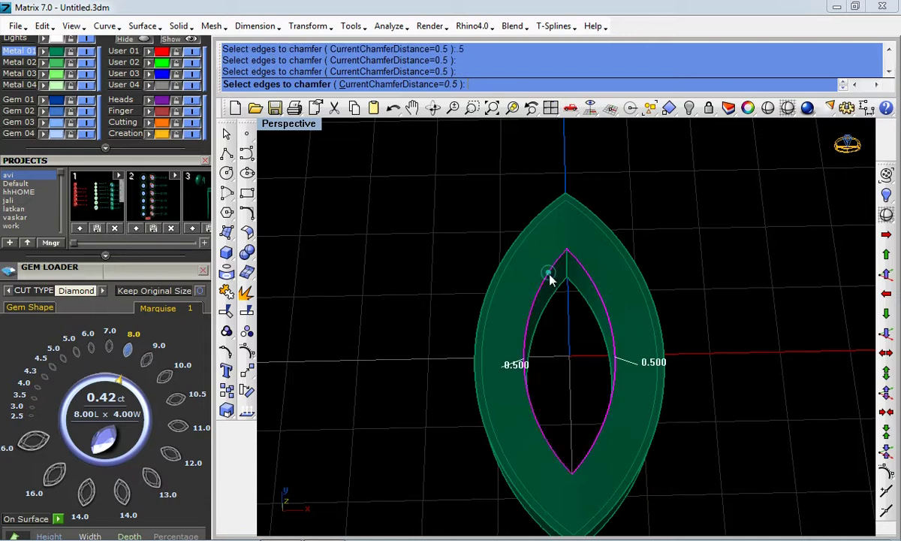
key(Return)
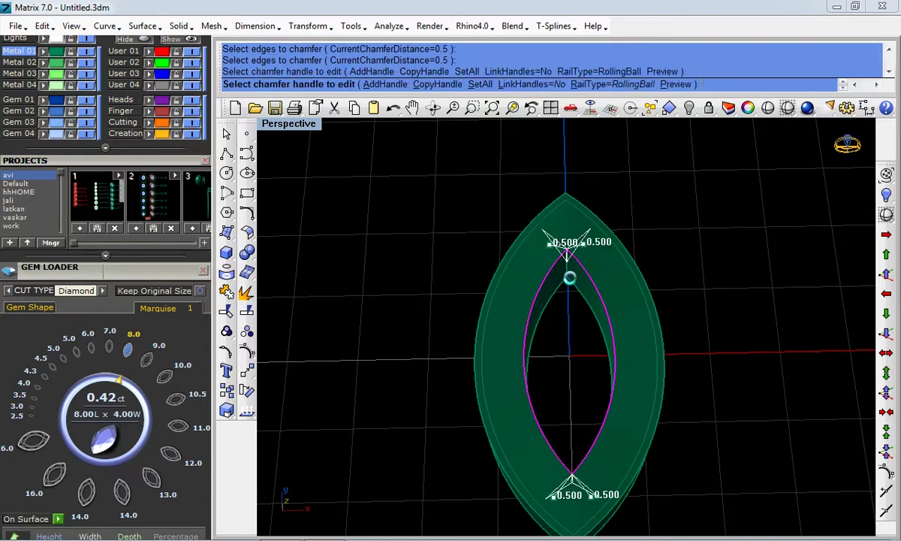
key(Return)
scroll(552, 218, down, 3)
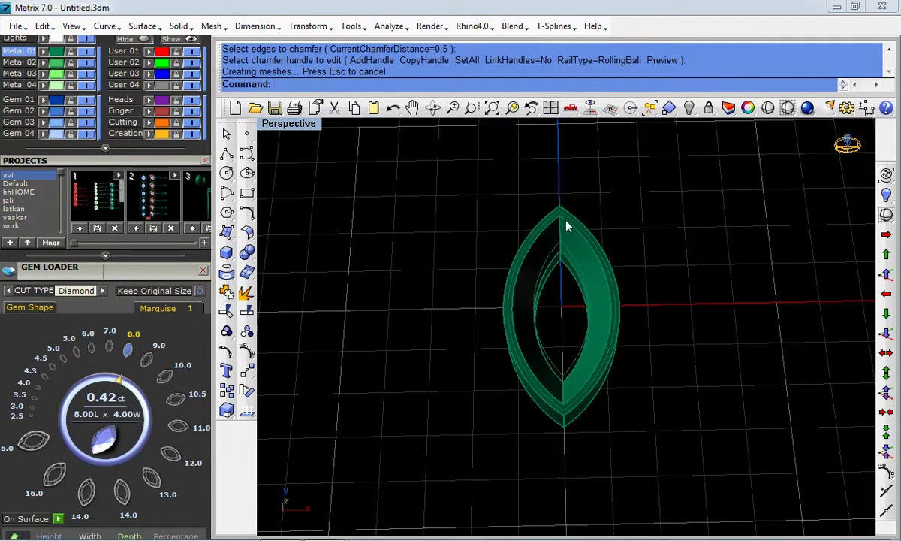
scroll(575, 278, up, 1)
In Top view, centre a 0.75-radius circle on the bezel's top tip, replacing an undone 0.7 circle.
key(ctrl+F1)
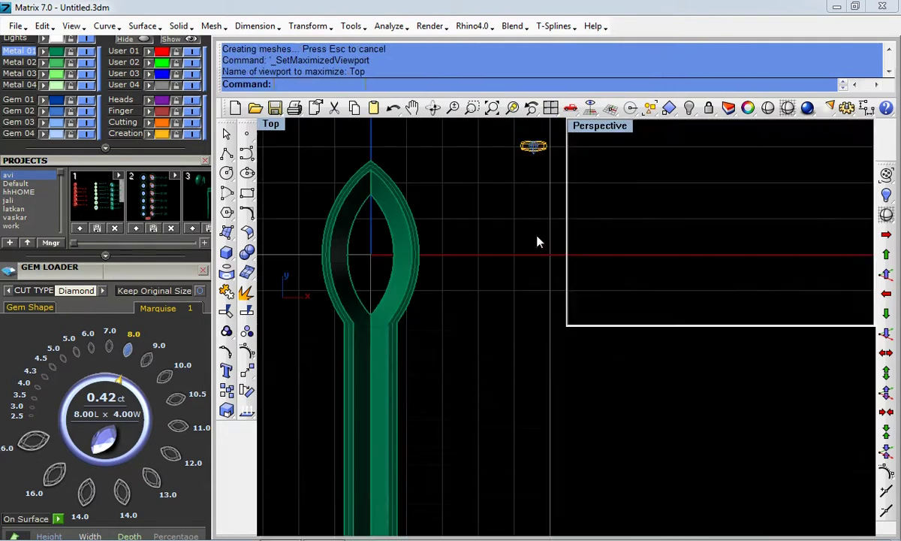
scroll(414, 210, down, 2)
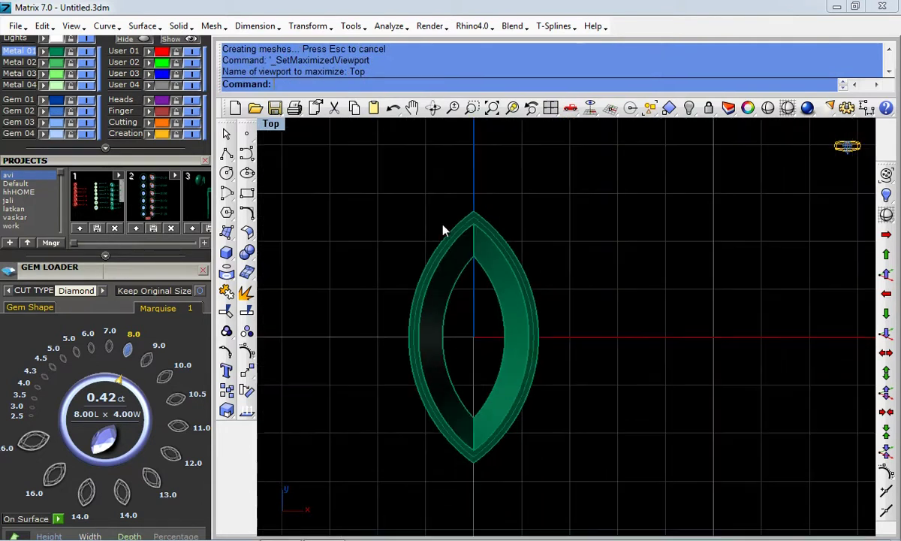
click(226, 172)
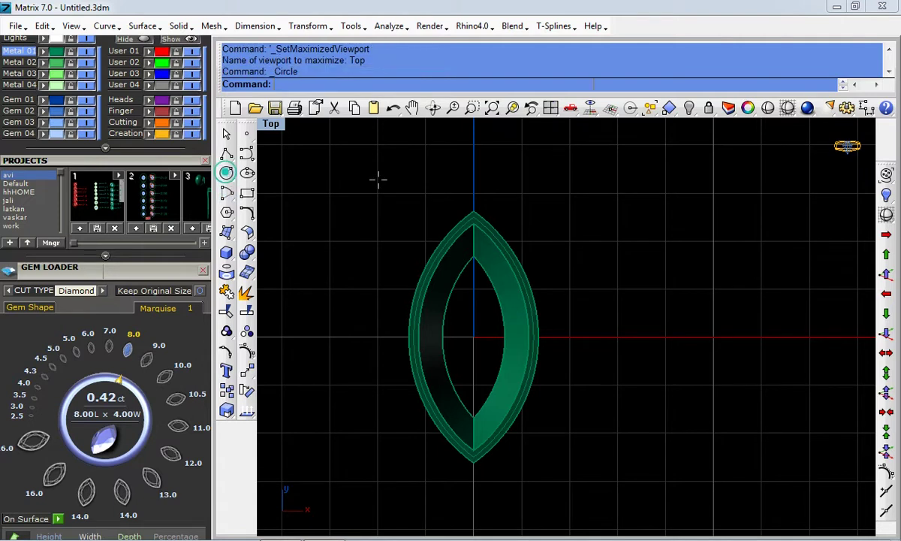
click(474, 211)
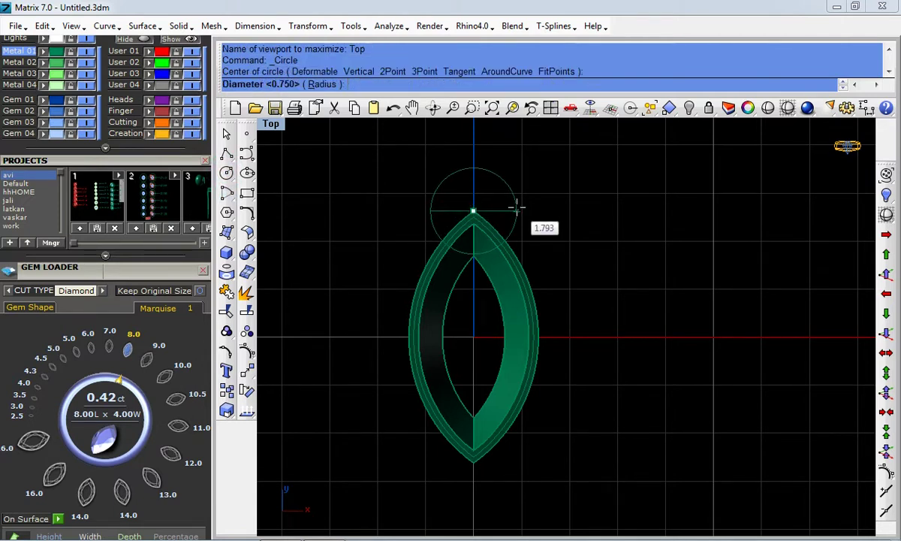
text(.7)
key(Return)
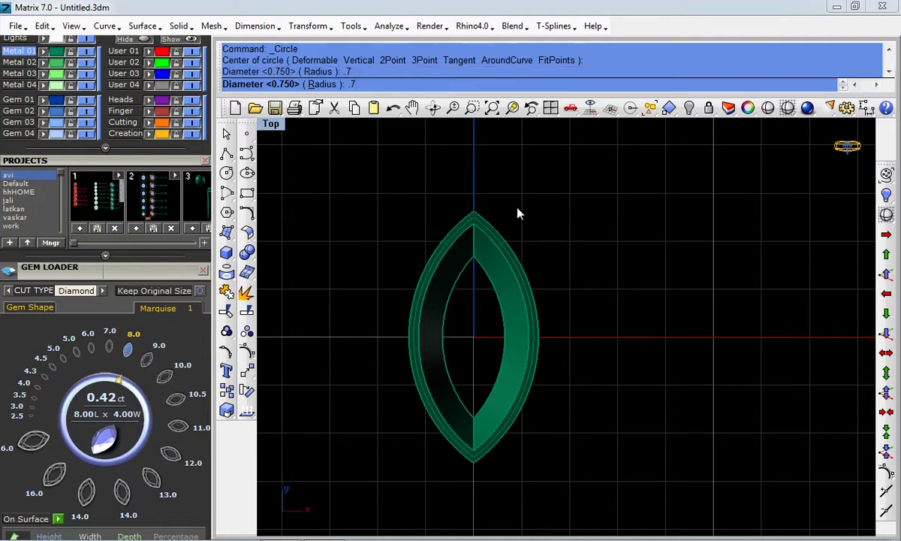
scroll(470, 201, up, 1)
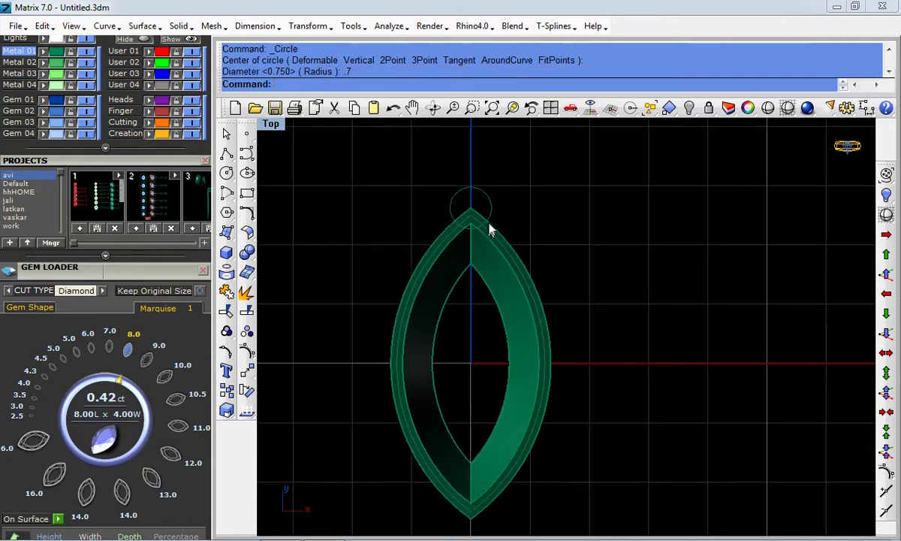
key(ctrl+z)
key(Return)
click(471, 207)
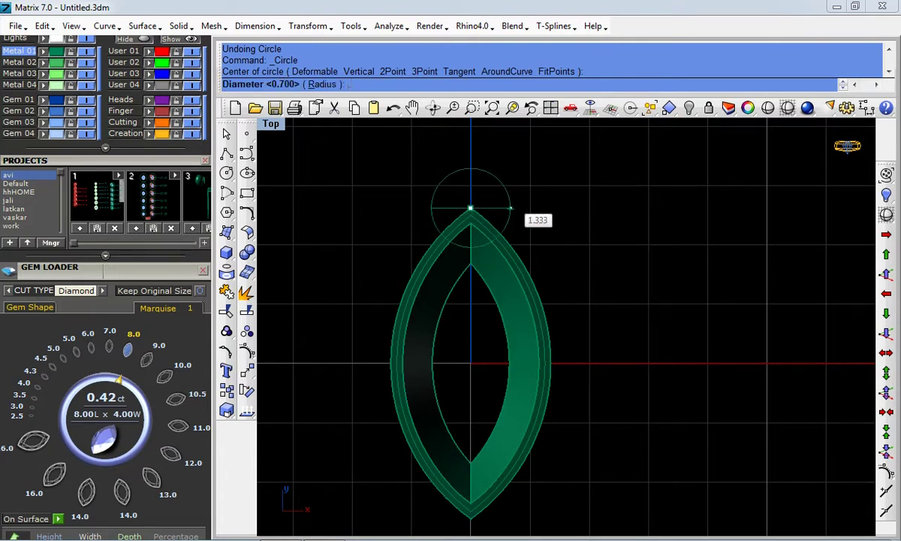
text(.75)
key(Return)
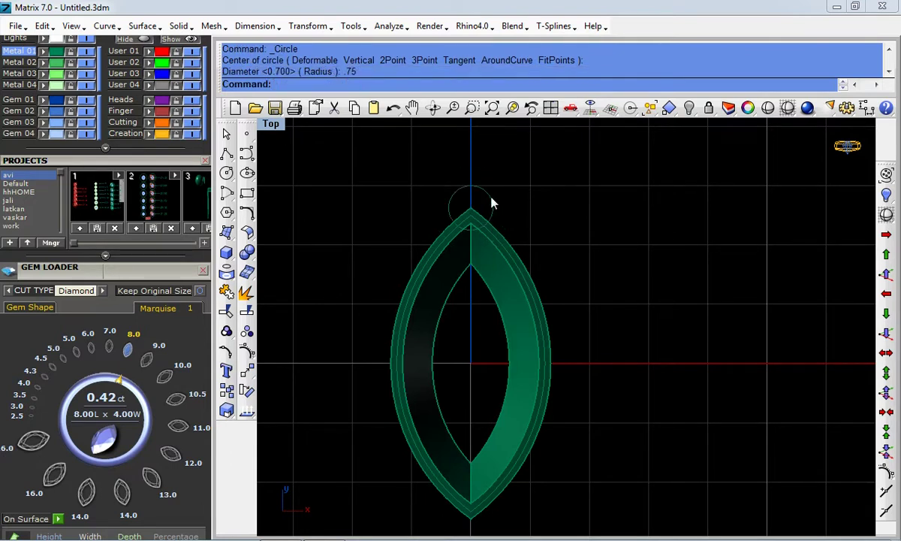
scroll(481, 207, up, 1)
In Perspective view, lift the 0.75 tip circle above the bezel's top tip with repeated 0,0,0 to 0,0,.1 moves.
key(ctrl+F4)
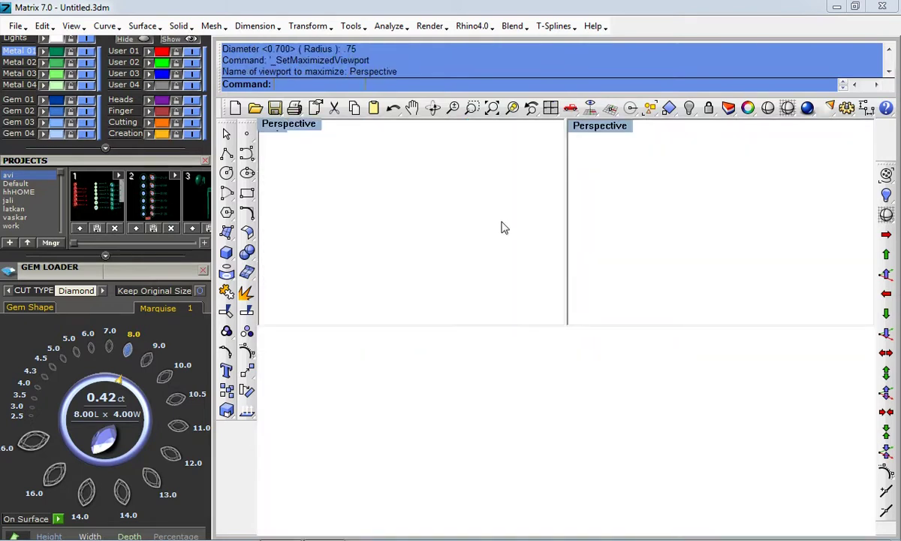
scroll(628, 204, up, 5)
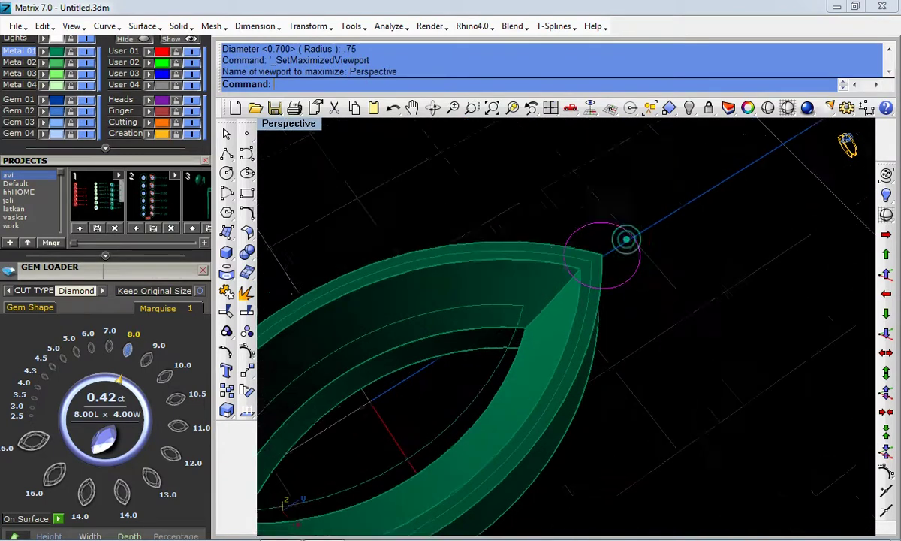
right_drag(623, 239, 548, 292)
click(886, 275)
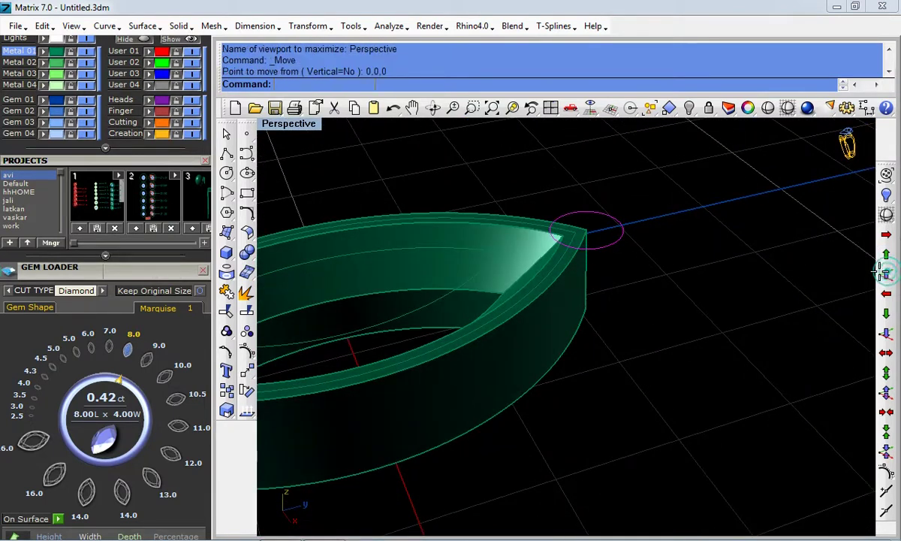
key(Return)
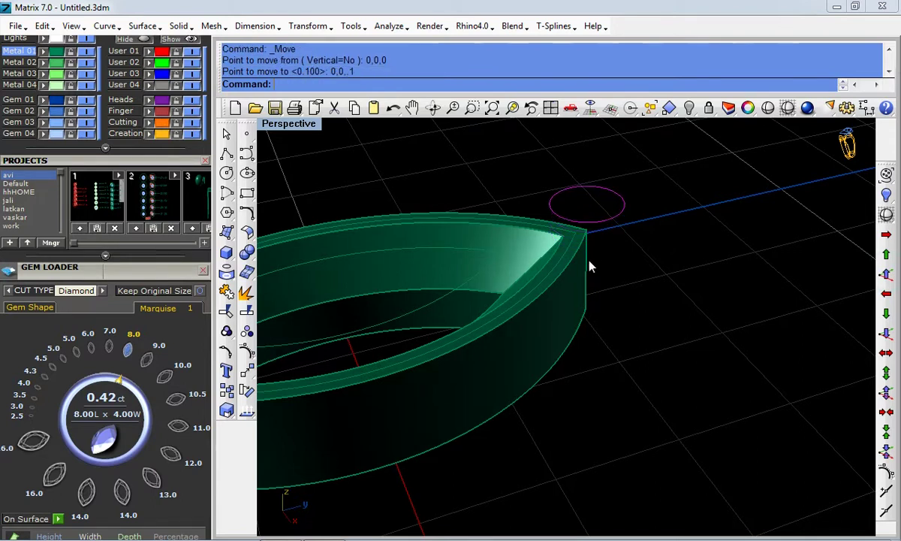
right_drag(559, 258, 558, 274)
key(Return)
key(Return)
key(Return)
key(Return)
key(Return)
scroll(560, 275, down, 3)
right_drag(573, 275, 573, 251)
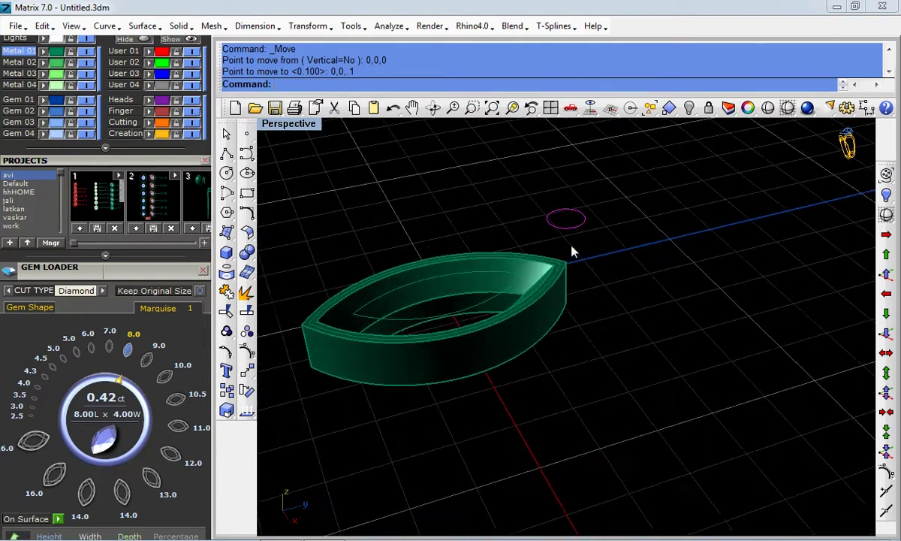
key(Return)
key(Return)
key(Return)
scroll(573, 200, up, 2)
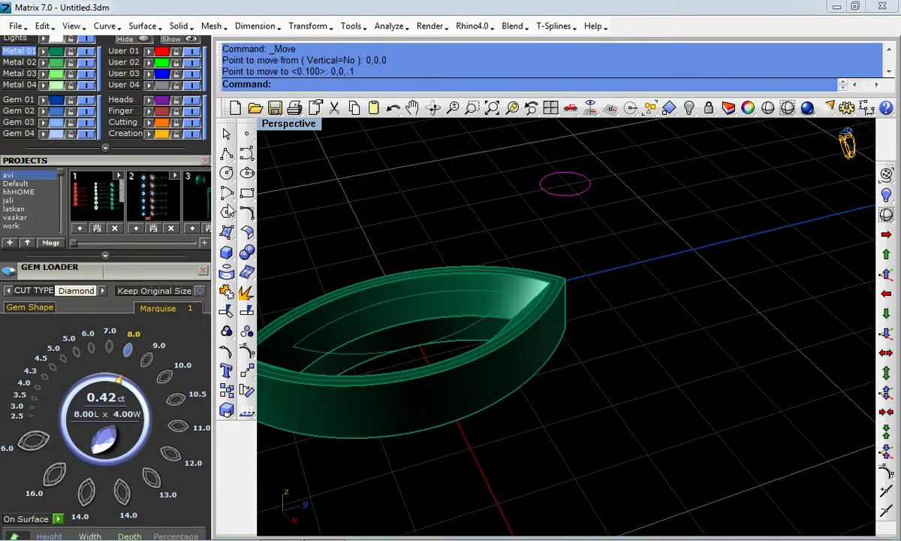
Fill the 0.75 tip circle with a flat patch surface.
click(227, 233)
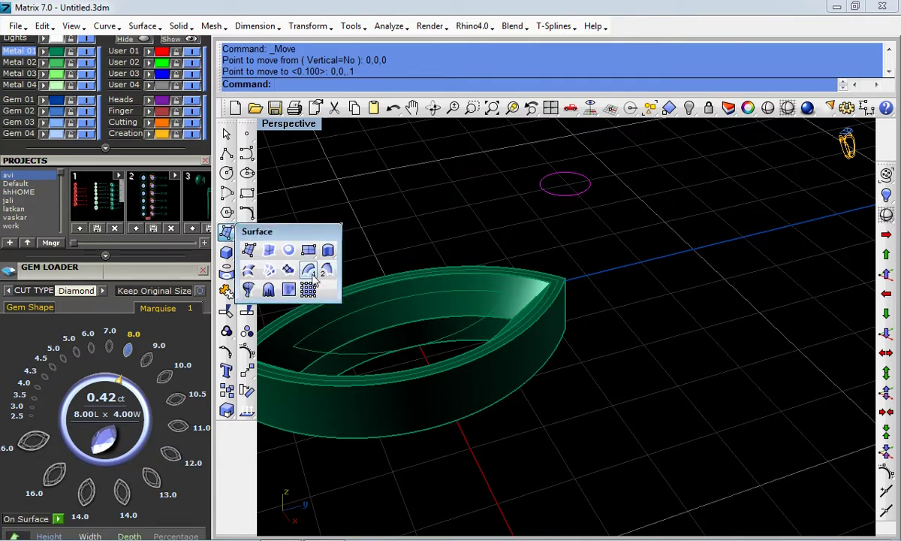
click(286, 272)
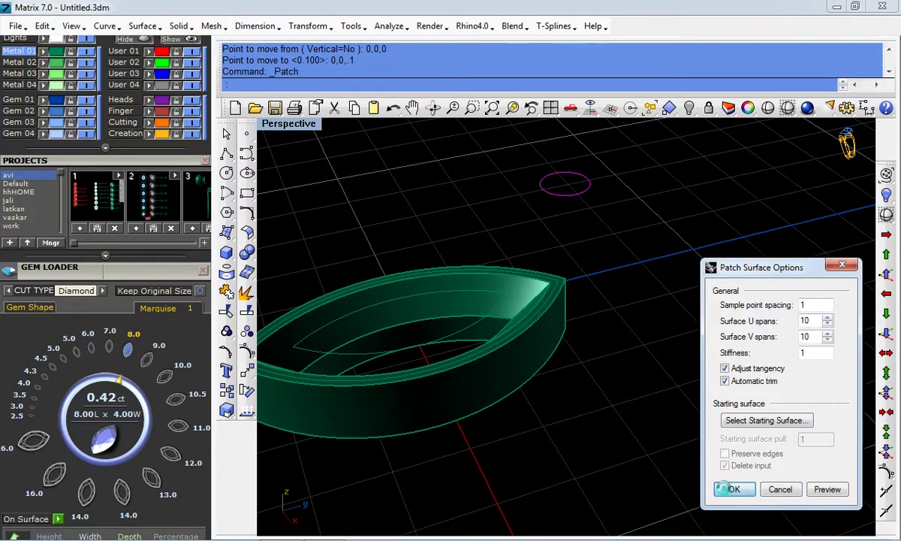
click(725, 489)
scroll(550, 174, up, 3)
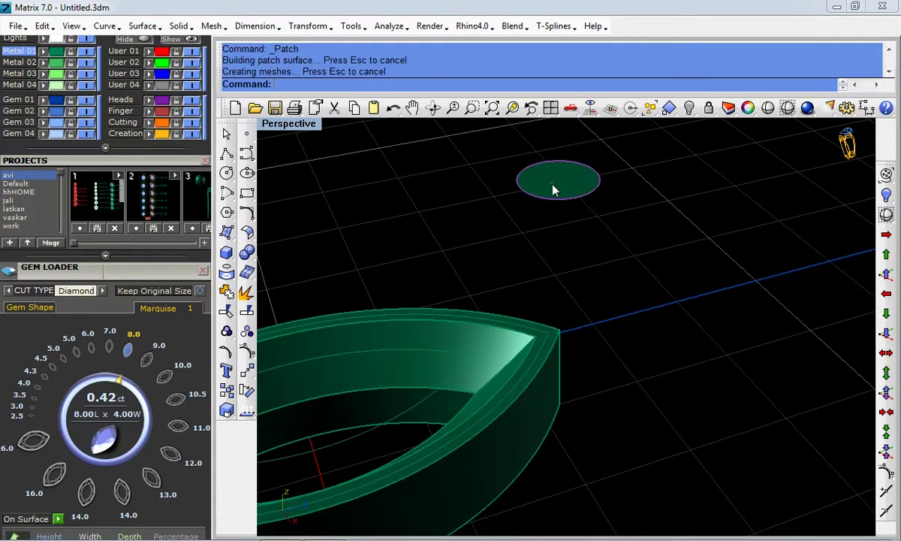
Extrude the circle patch into a solid cylindrical prong and delete the leftover edge curve.
click(230, 255)
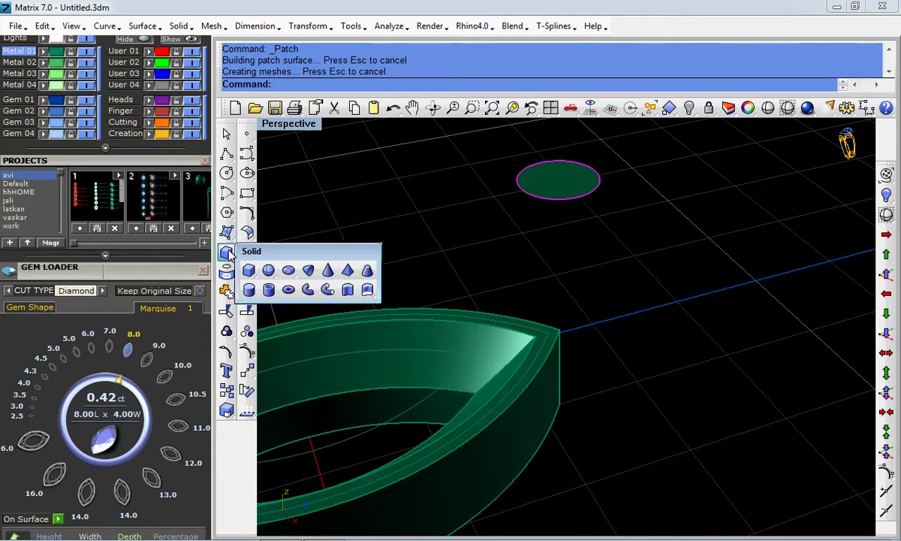
click(368, 292)
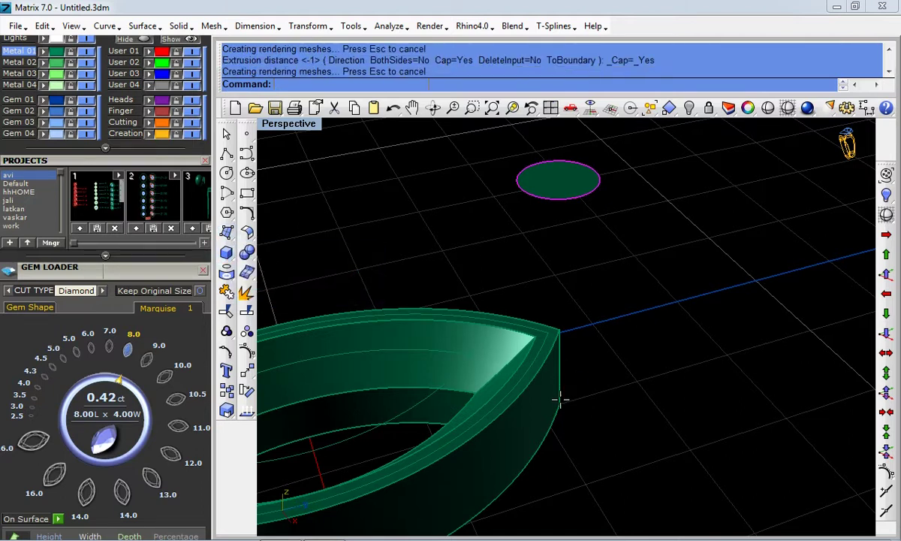
click(562, 408)
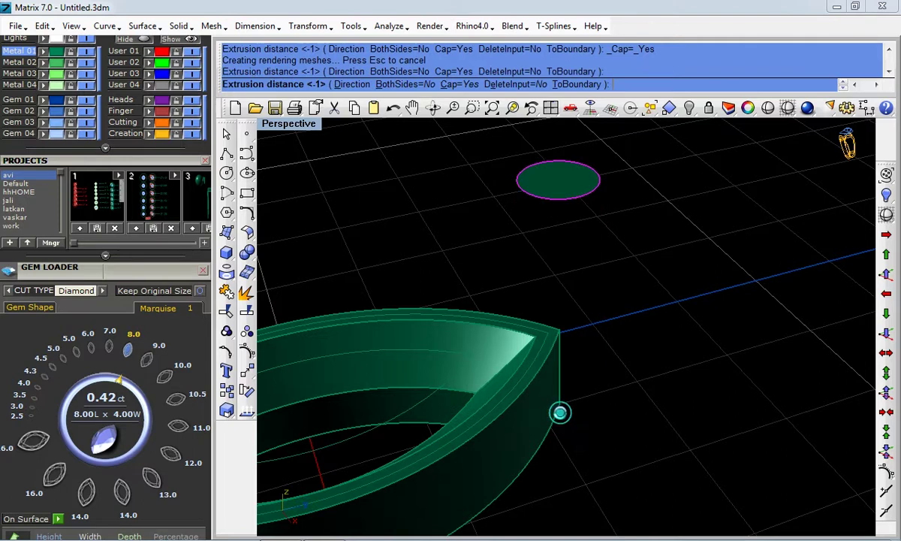
key(Delete)
right_drag(556, 338, 547, 314)
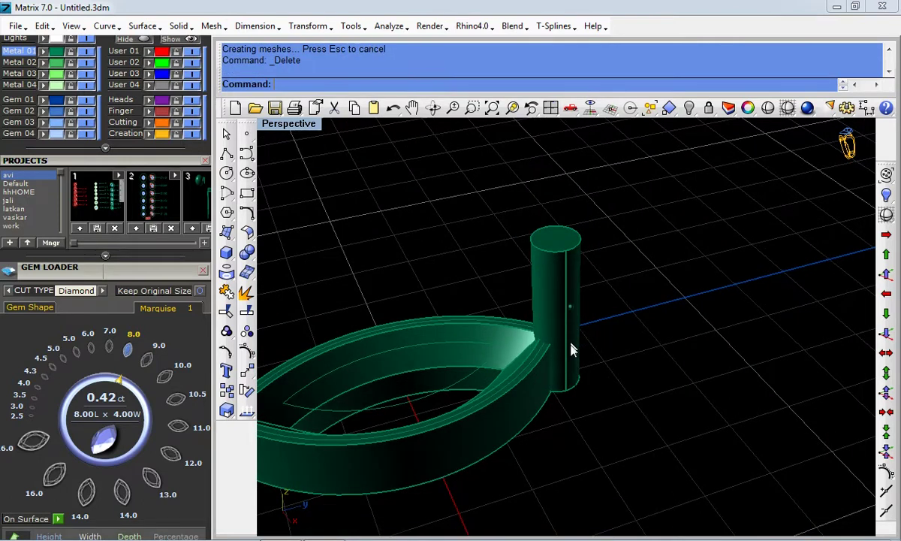
Fillet the cylinder's top edge with a 0.25 radius.
click(234, 238)
click(251, 256)
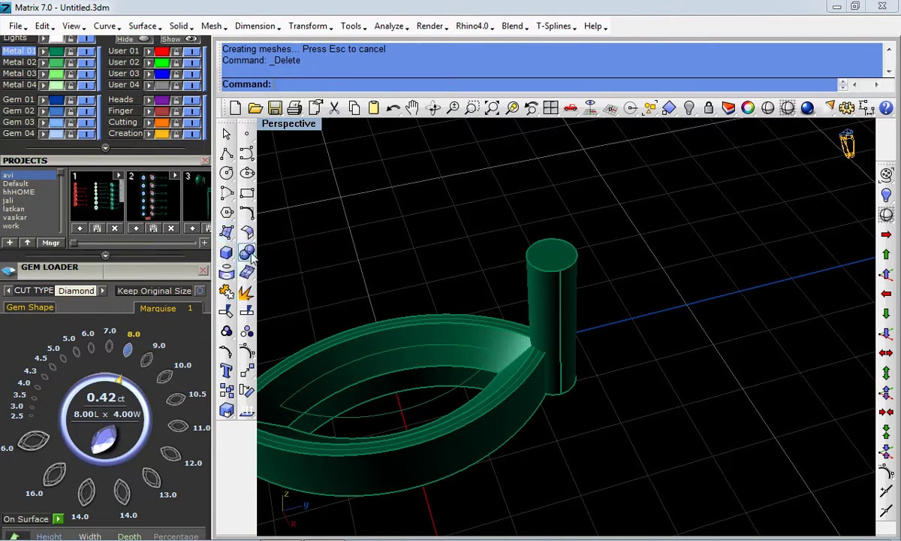
click(250, 256)
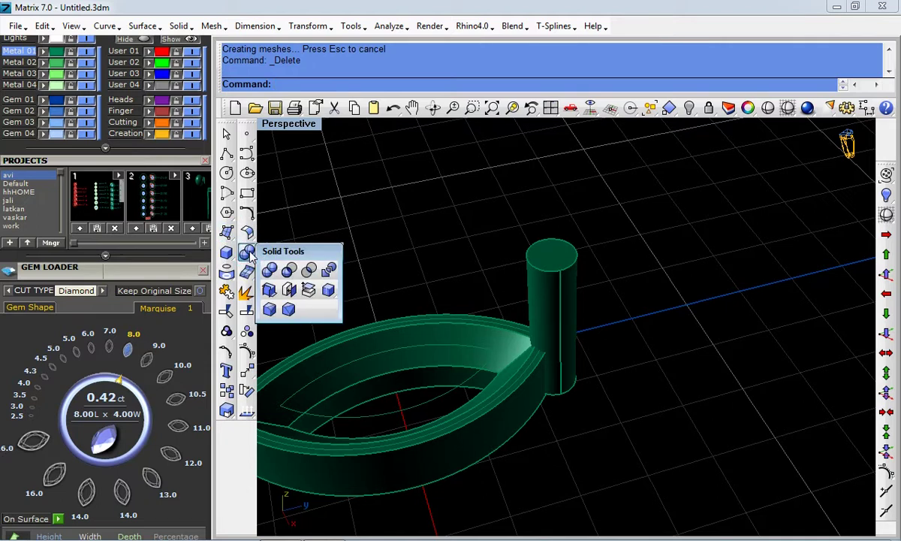
click(273, 310)
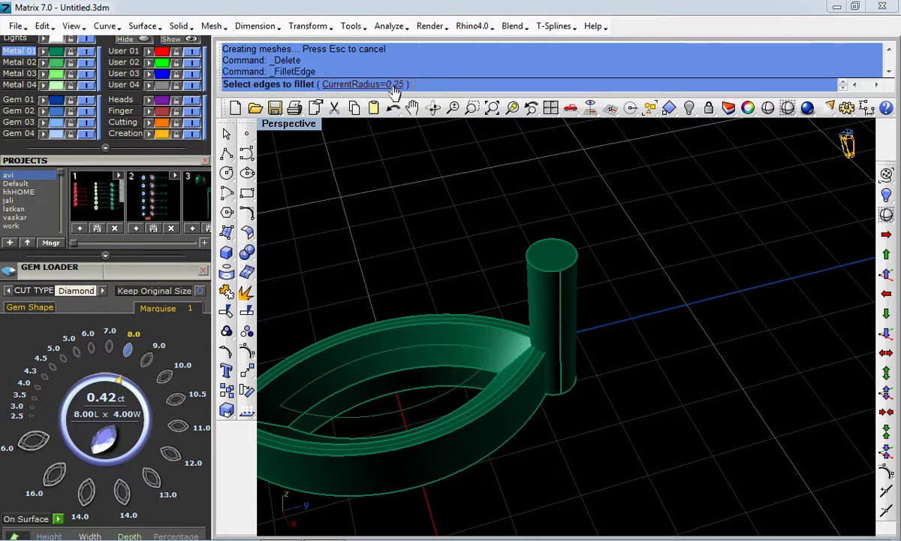
click(532, 242)
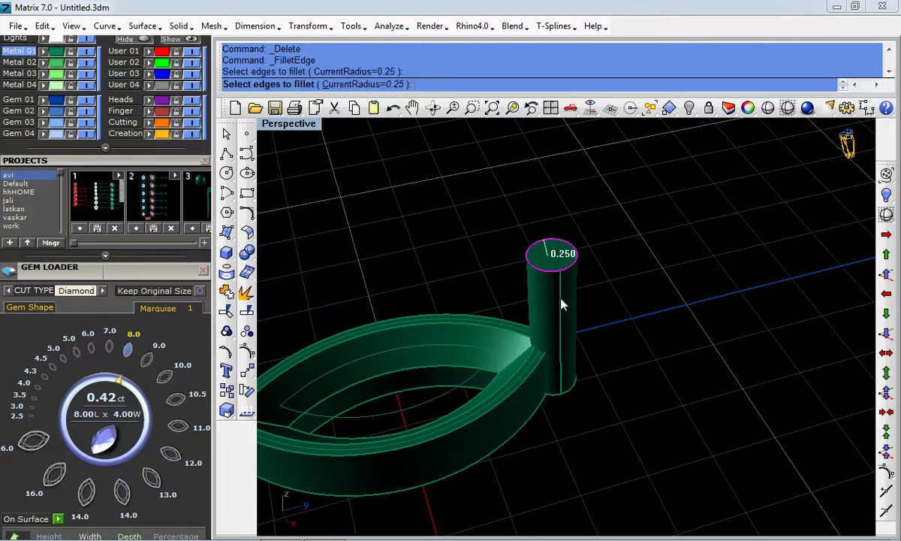
key(Return)
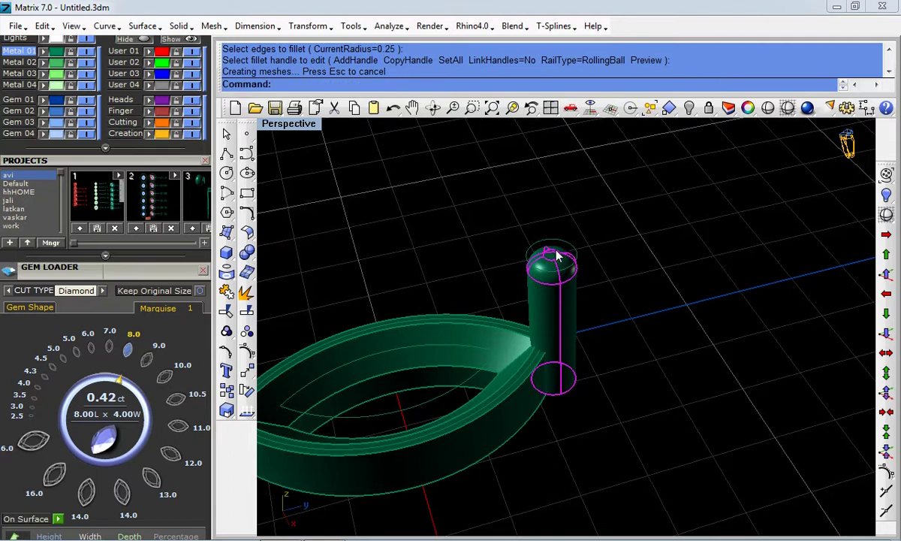
Mirror the rounded prong across the origin to the opposite tip in Top view, then show the gem.
key(ctrl+F1)
right_drag(469, 382, 473, 302)
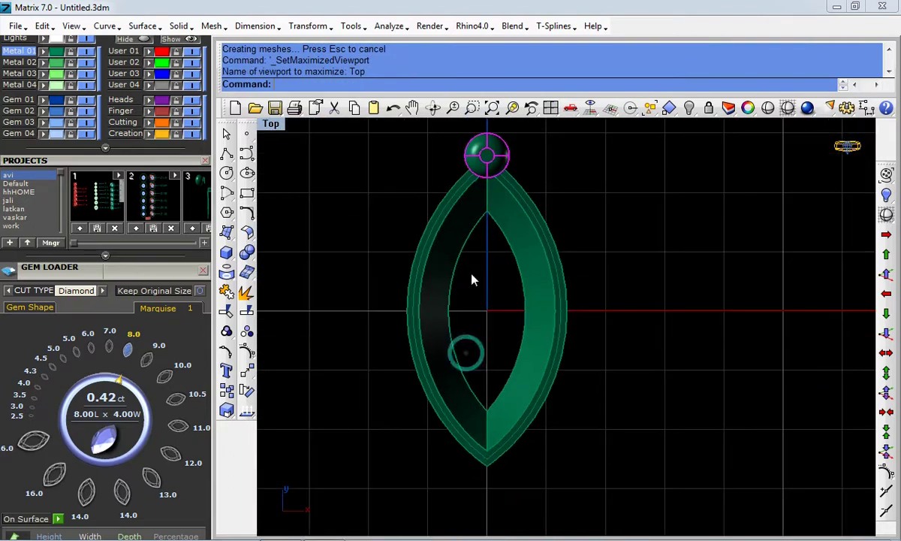
click(247, 370)
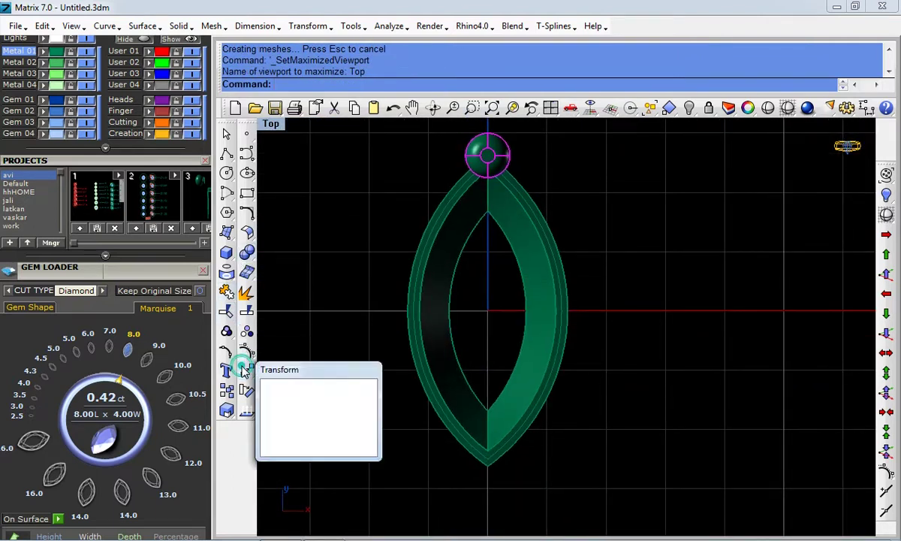
click(368, 389)
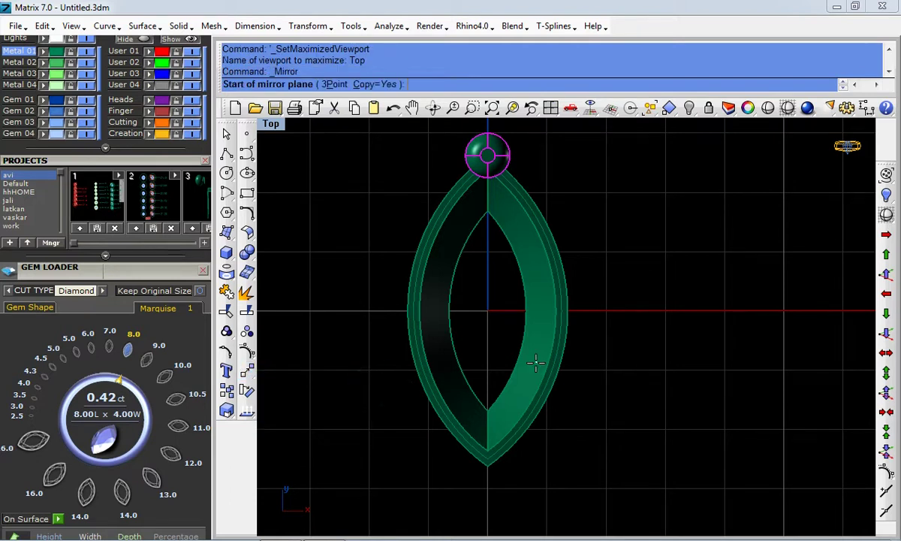
text(0)
key(Return)
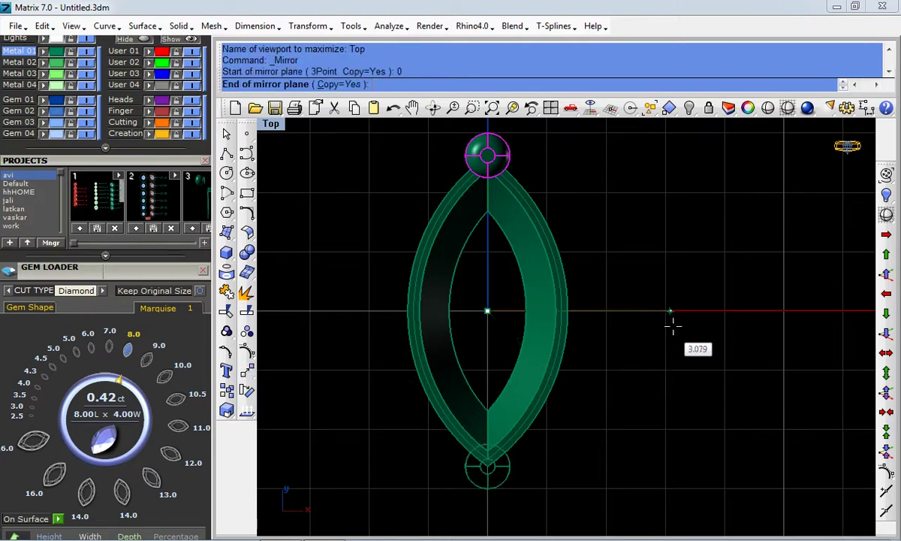
click(673, 328)
click(600, 264)
scroll(600, 264, down, 2)
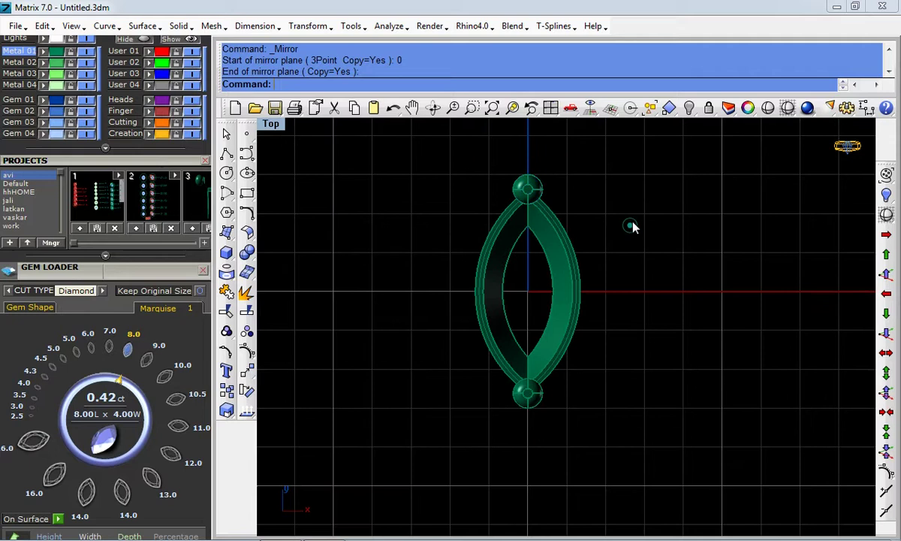
click(690, 109)
Raise the marquise gem 0.1 units in Perspective view to seat it in the bezel.
click(532, 272)
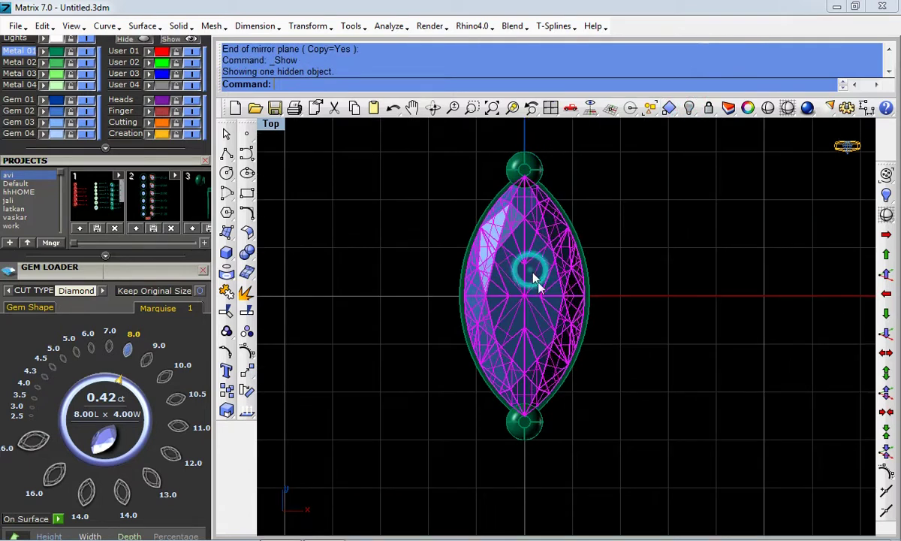
key(ctrl+F4)
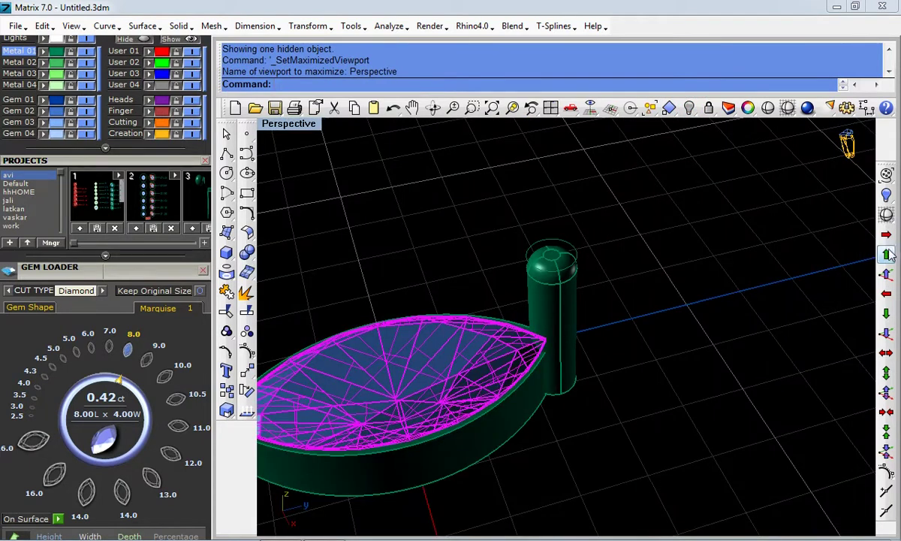
click(886, 274)
scroll(570, 302, down, 2)
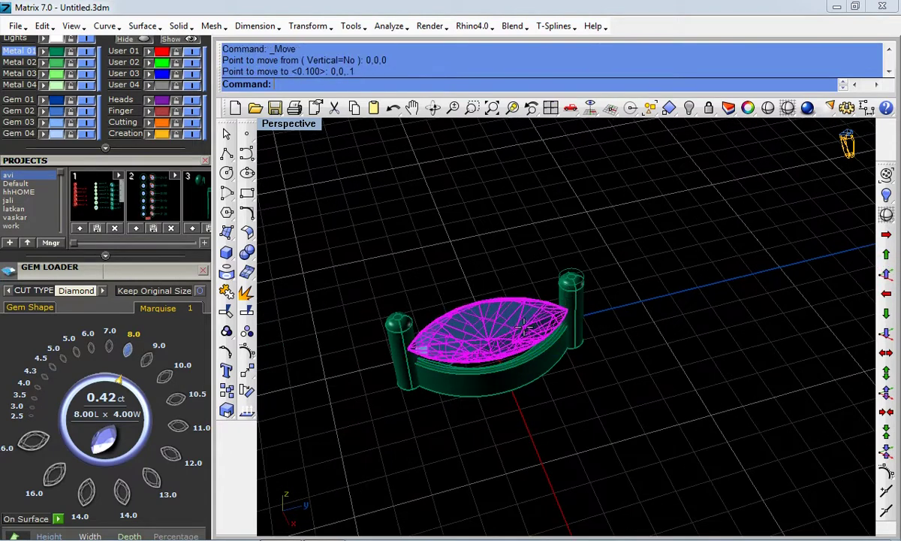
scroll(541, 301, up, 1)
scroll(525, 286, up, 1)
scroll(535, 248, up, 1)
click(535, 235)
scroll(535, 236, down, 2)
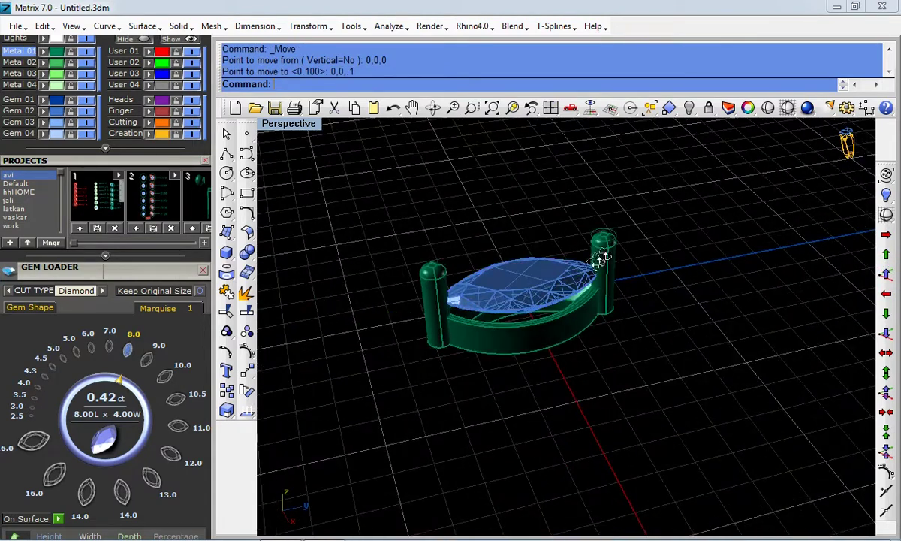
scroll(571, 263, up, 1)
key(Return)
Select both prongs and the bezel solid, then start the Group command.
click(577, 323)
click(579, 324)
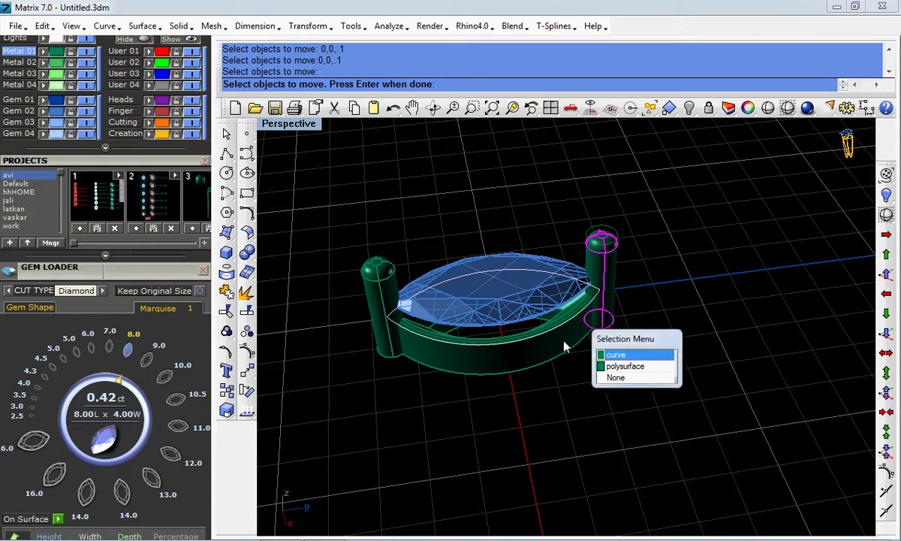
click(606, 355)
click(381, 310)
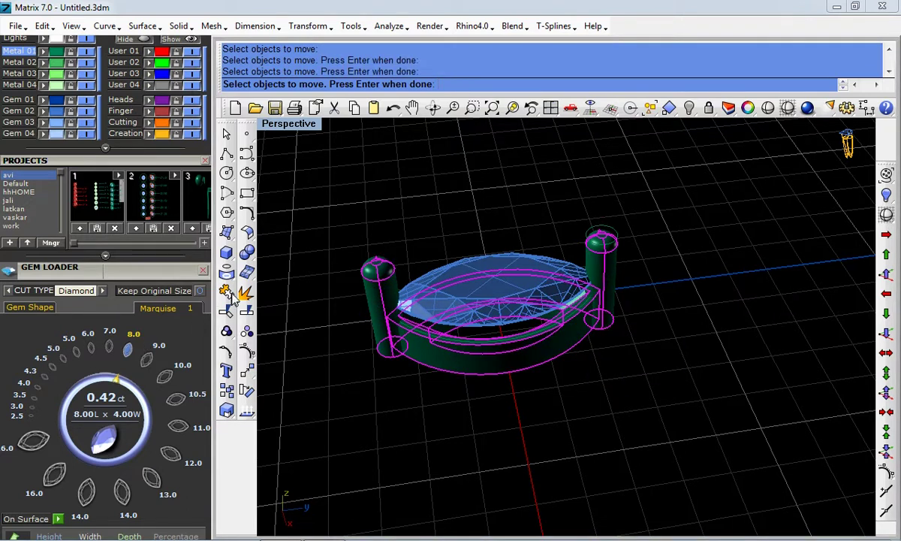
click(227, 331)
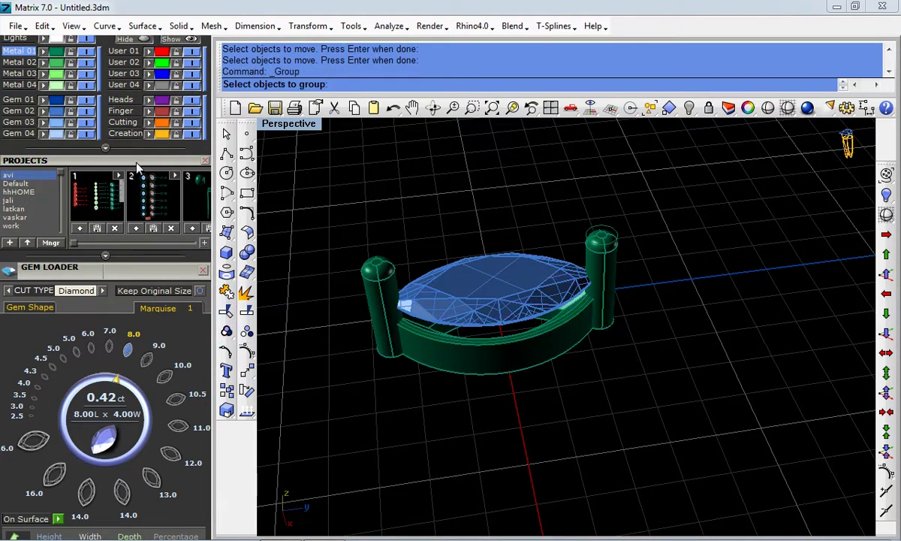
scroll(131, 225, up, 3)
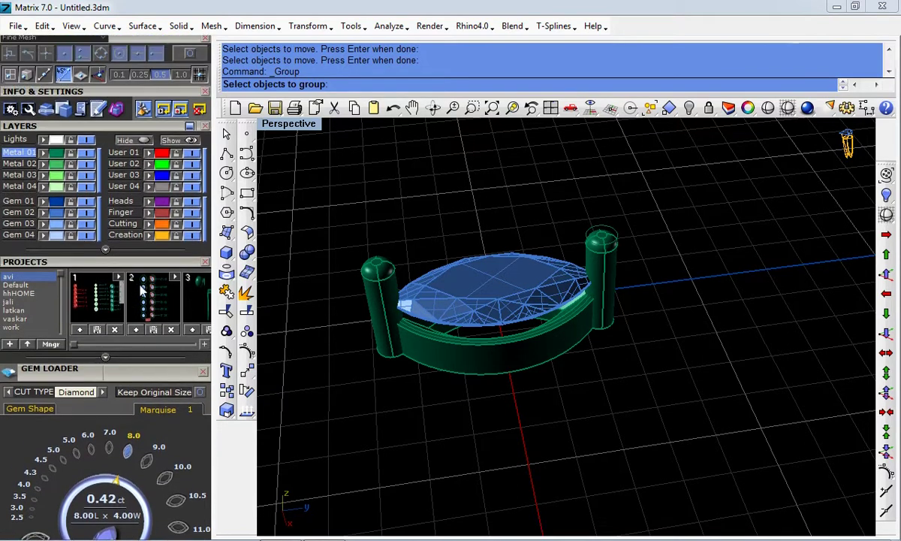
scroll(141, 291, up, 1)
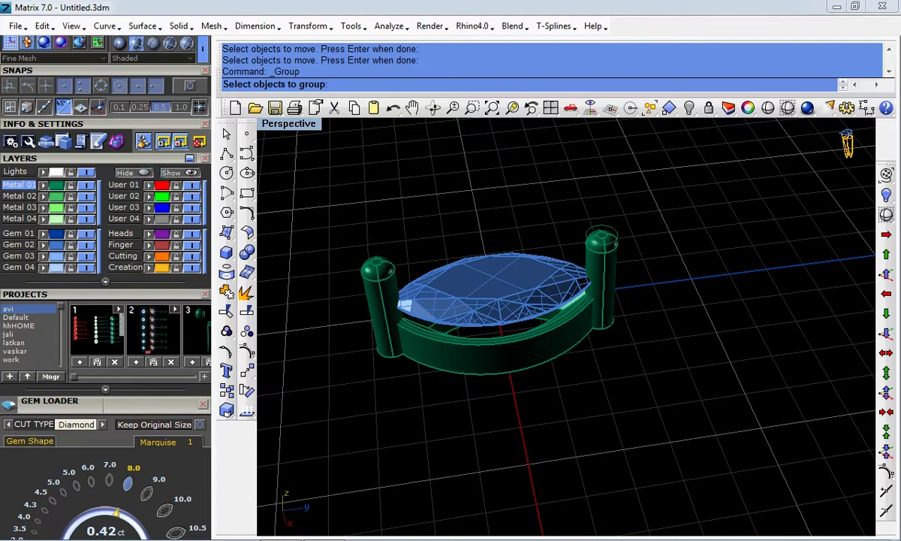
Put the bezel and both prongs on the red User 01 layer.
click(501, 323)
key(Return)
shift+click(369, 278)
shift+click(599, 259)
click(149, 185)
click(429, 187)
scroll(614, 252, down, 2)
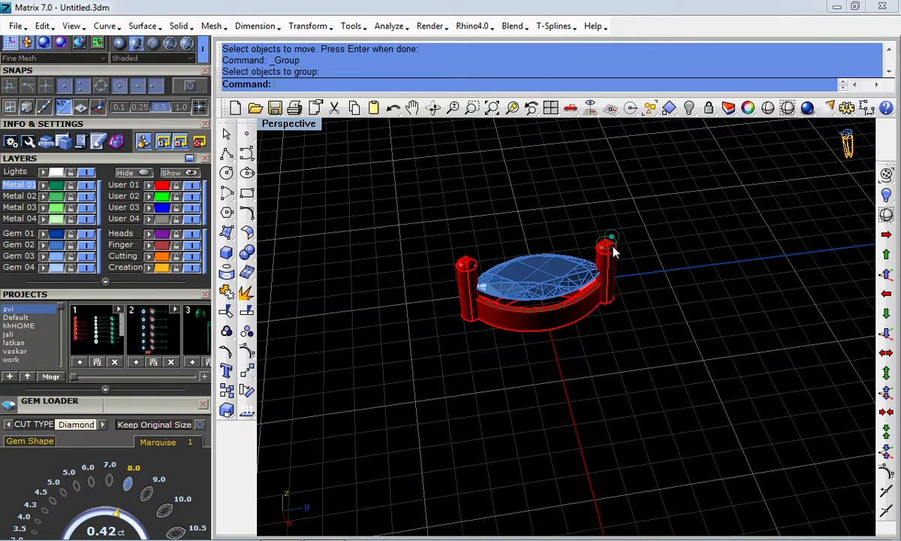
scroll(614, 252, up, 2)
Window-select the gem, bezel, prongs and curves and group them together.
key(Return)
scroll(577, 220, down, 1)
scroll(585, 214, down, 1)
key(Return)
scroll(593, 225, up, 3)
scroll(601, 239, up, 1)
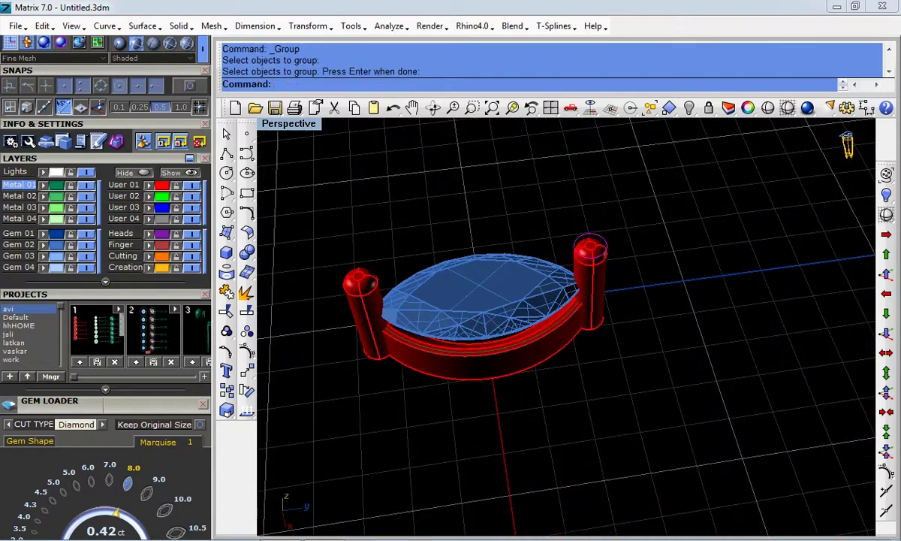
key(Delete)
drag(803, 187, 308, 466)
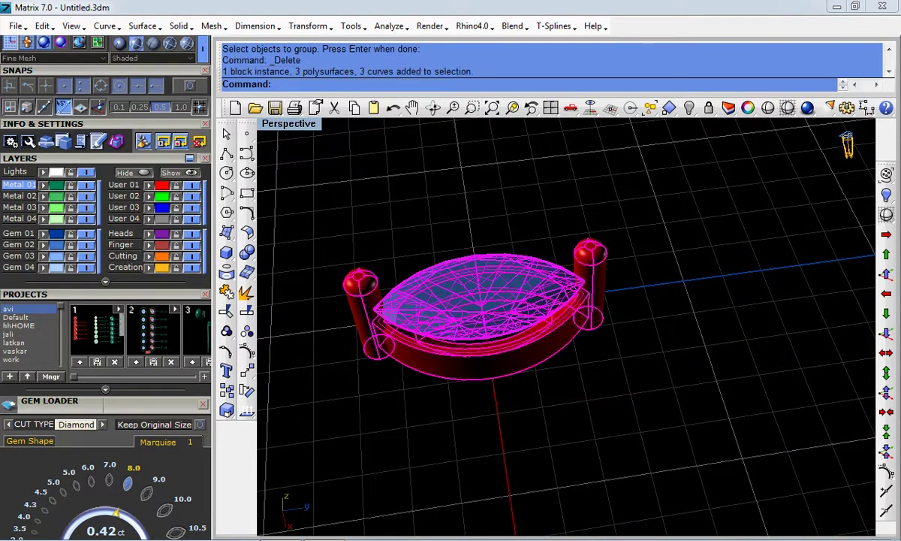
key(Return)
Orbit the view to look down on the grouped marquise setting from above.
mouse_move(525, 328)
right_down()
mouse_move(563, 344)
mouse_move(551, 308)
right_up()
click(605, 284)
mouse_move(615, 298)
right_down()
mouse_move(676, 346)
mouse_move(699, 341)
right_up()
mouse_move(557, 299)
shift+right_down()
mouse_move(633, 312)
mouse_move(573, 308)
shift+right_up()
right_click(633, 312)
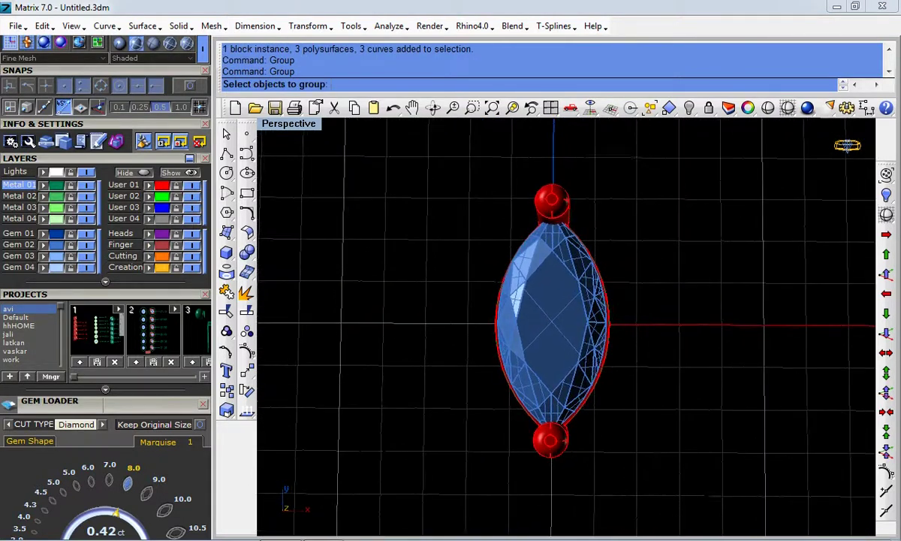